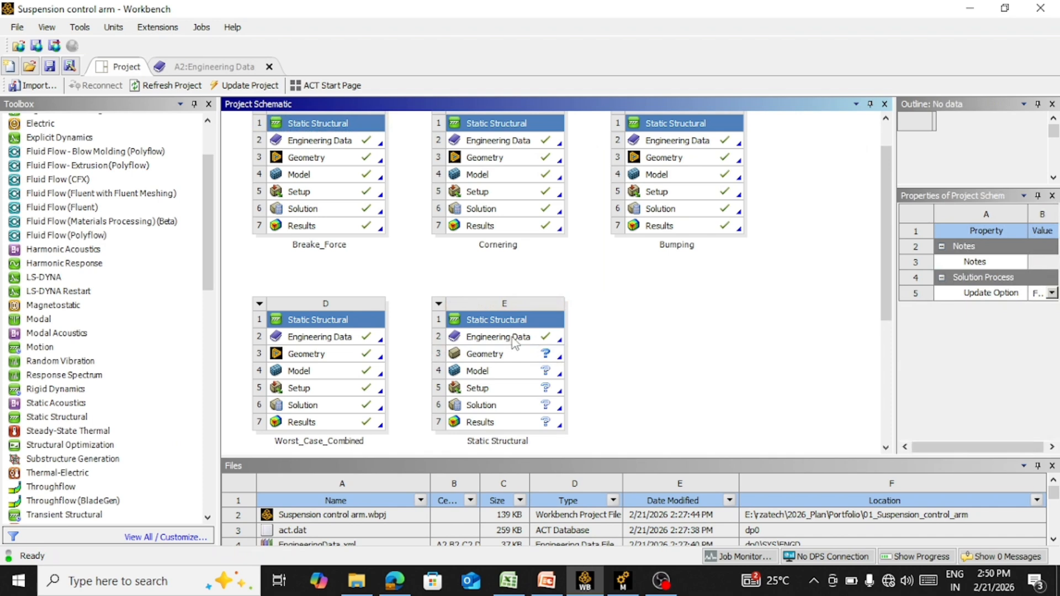
- Open the engineering data of system E, and review the EN8 Steel/SEA 1045 material properties in system A's engineering data
double_click(513, 338)
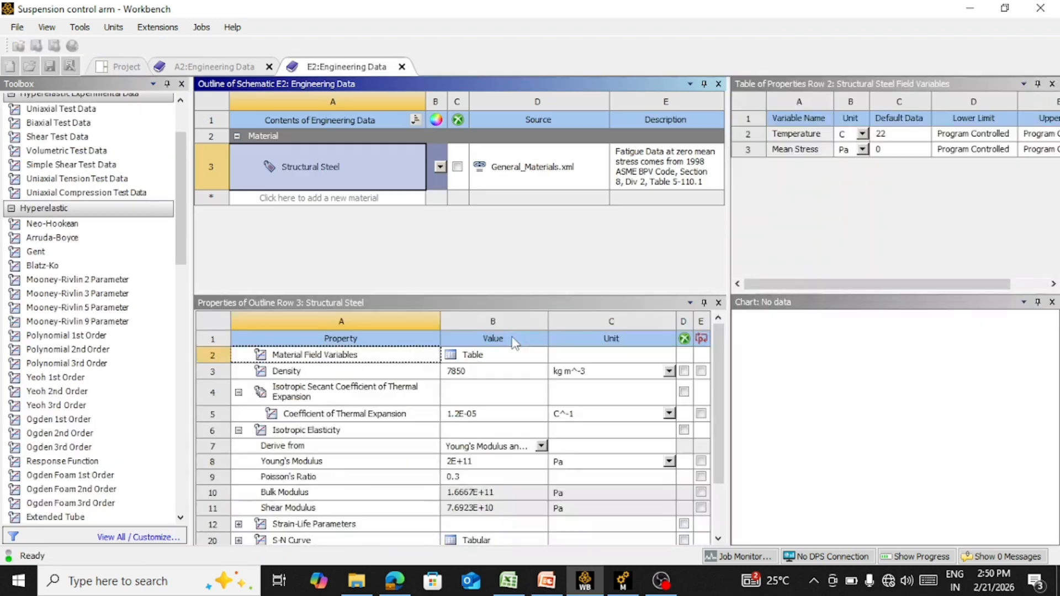
click(237, 67)
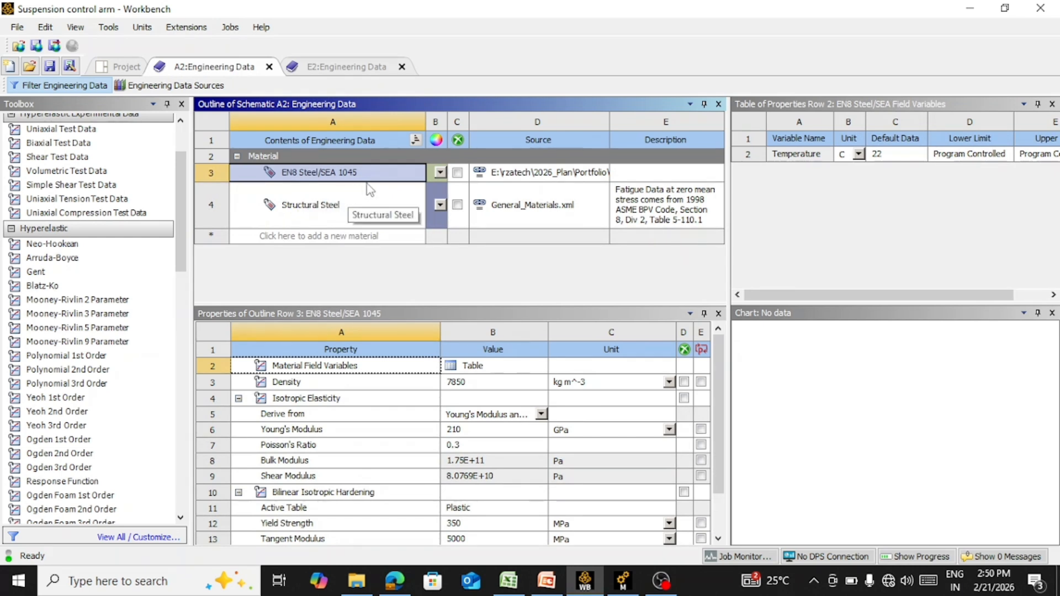
drag(418, 307, 425, 257)
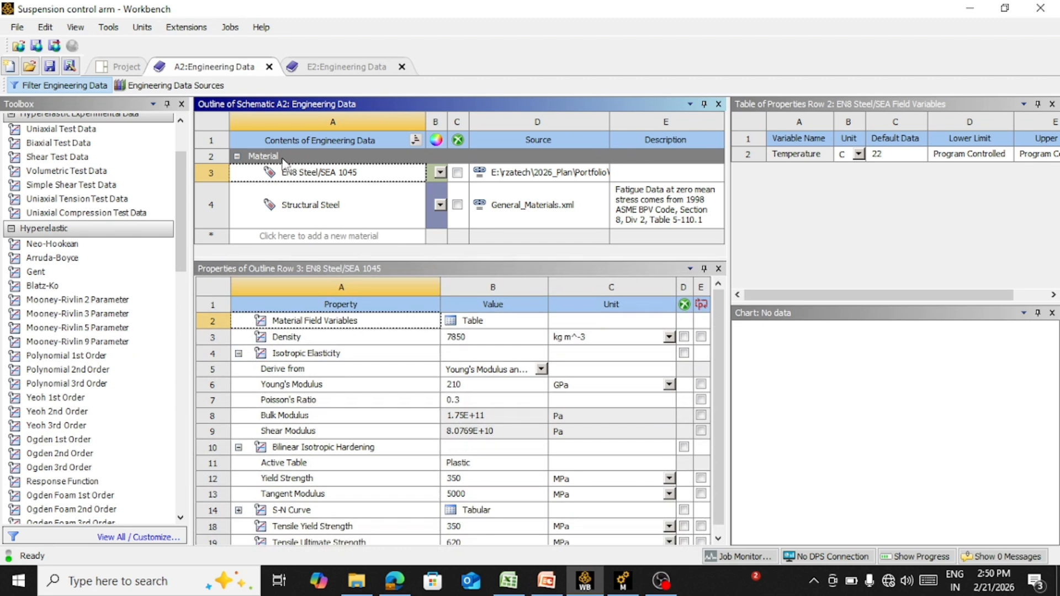
click(304, 178)
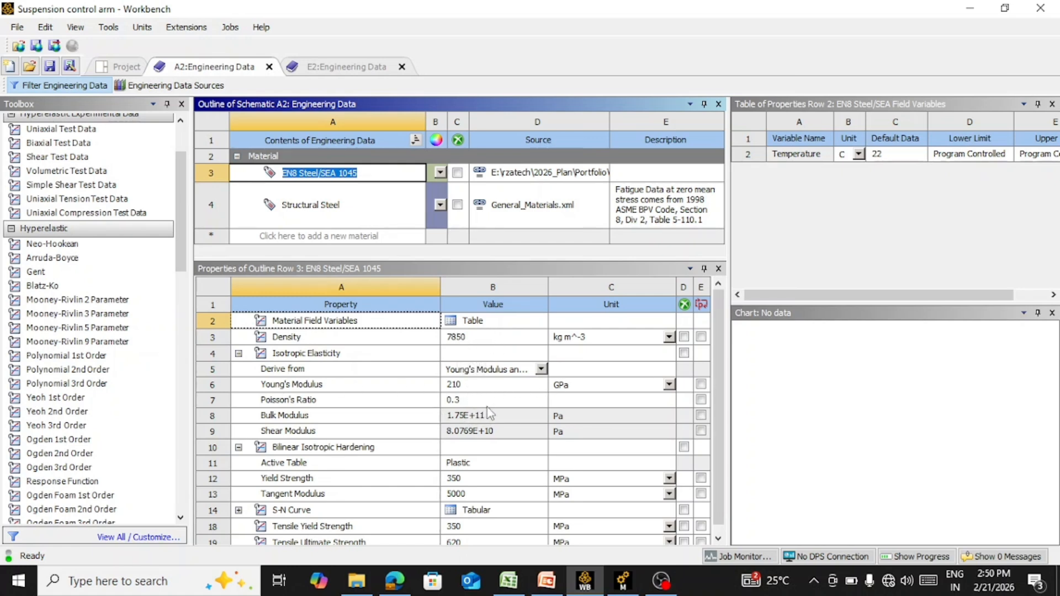
scroll(491, 412, down, 1)
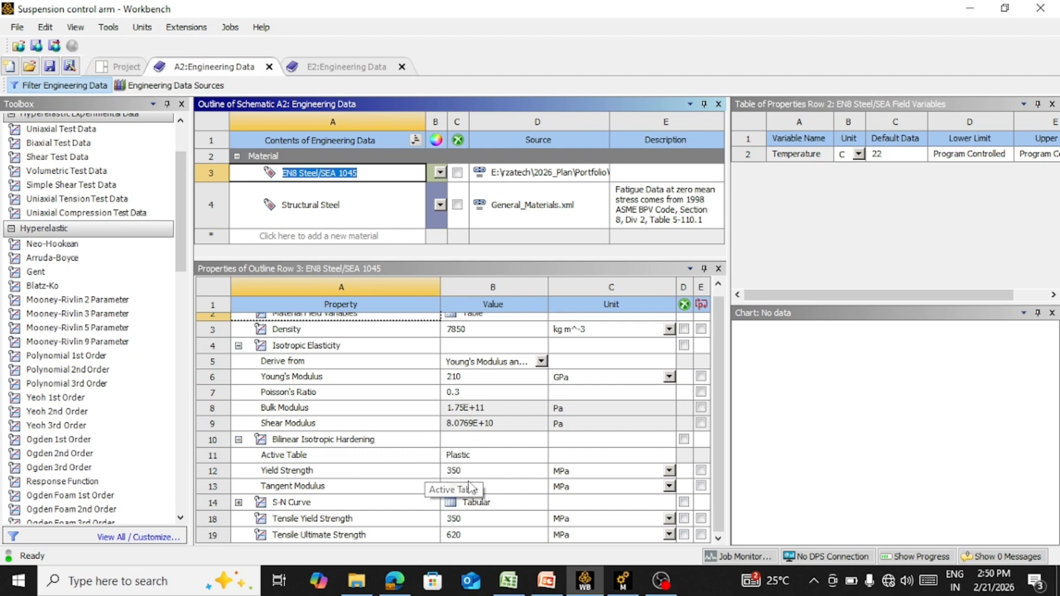
- Review the Non-linear material model (BISO) slide in PowerPoint, and return to Workbench to view the S-N curve data of EN8 Steel/SEA 1045
click(546, 581)
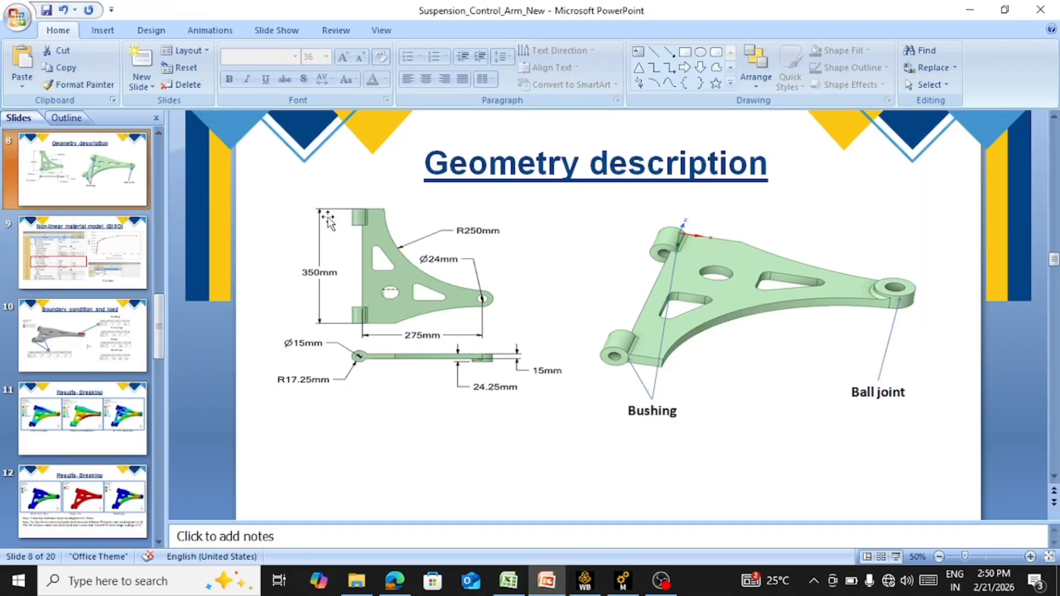
click(105, 254)
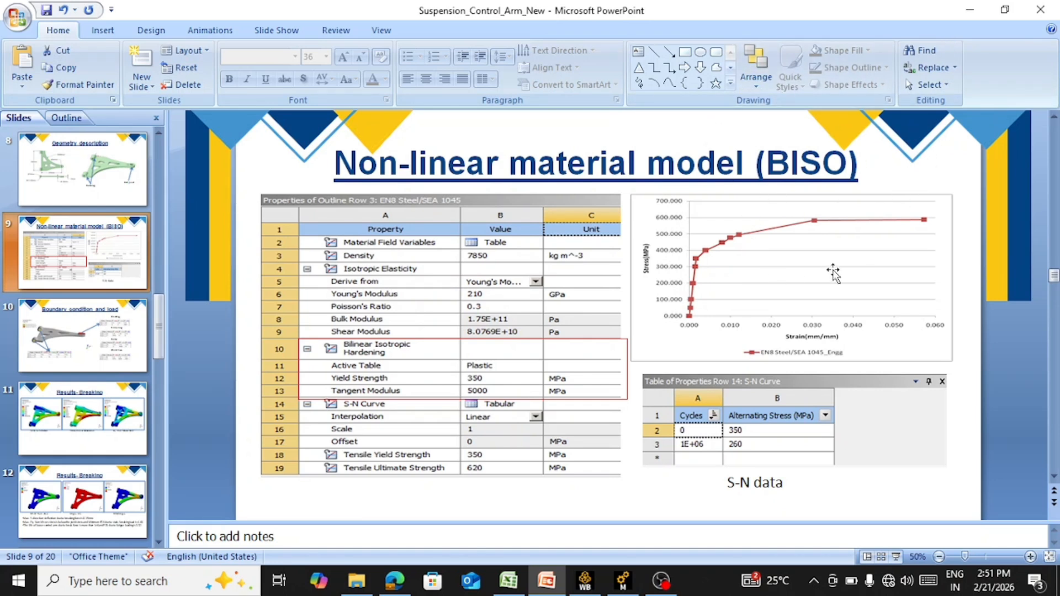
click(972, 12)
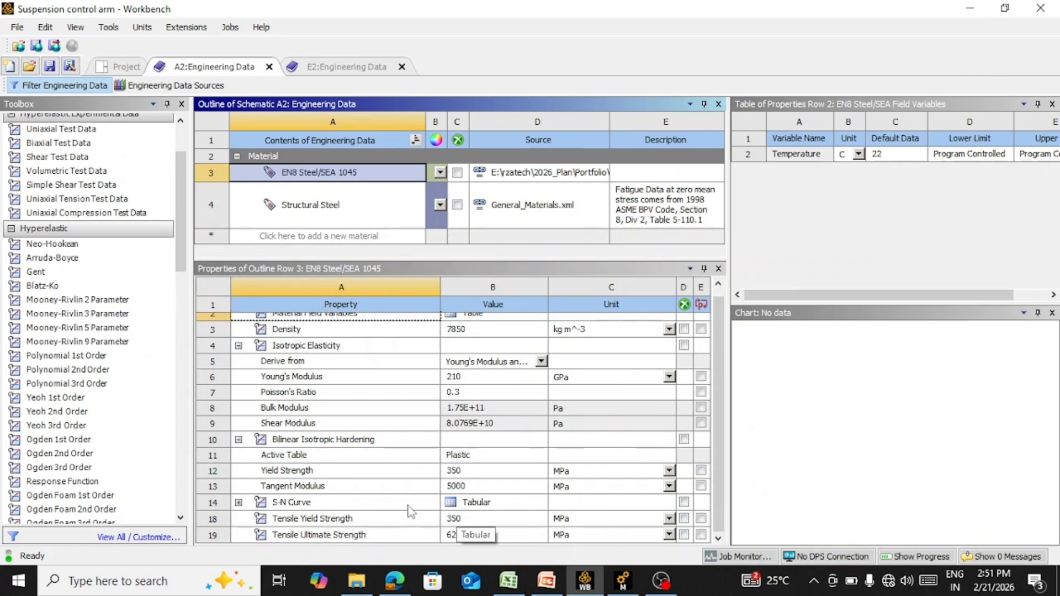
click(476, 503)
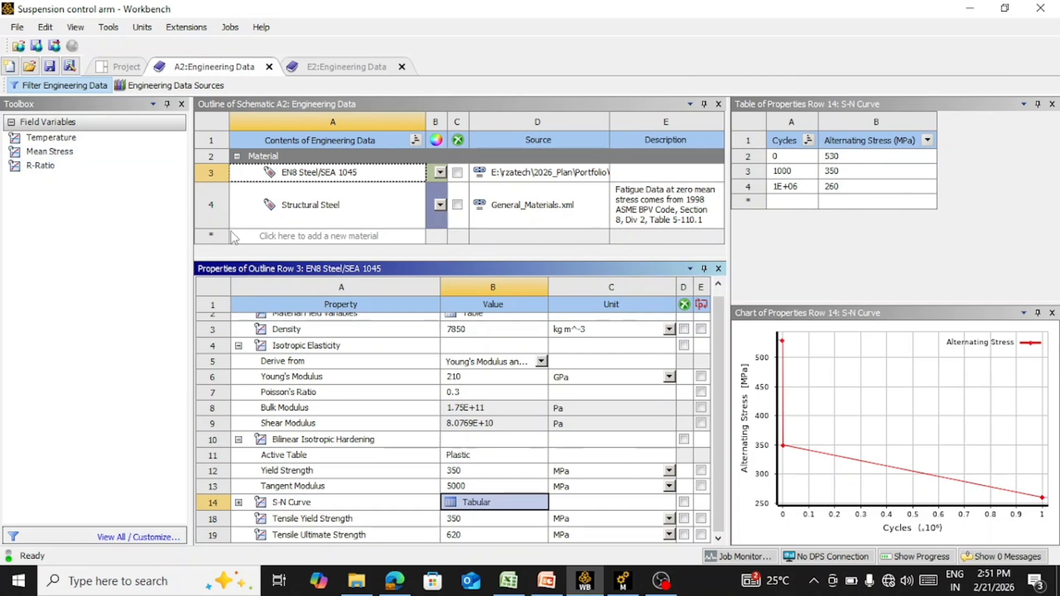
- Go back to the project schematic and open the Breake_Force system's model in Mechanical
click(623, 581)
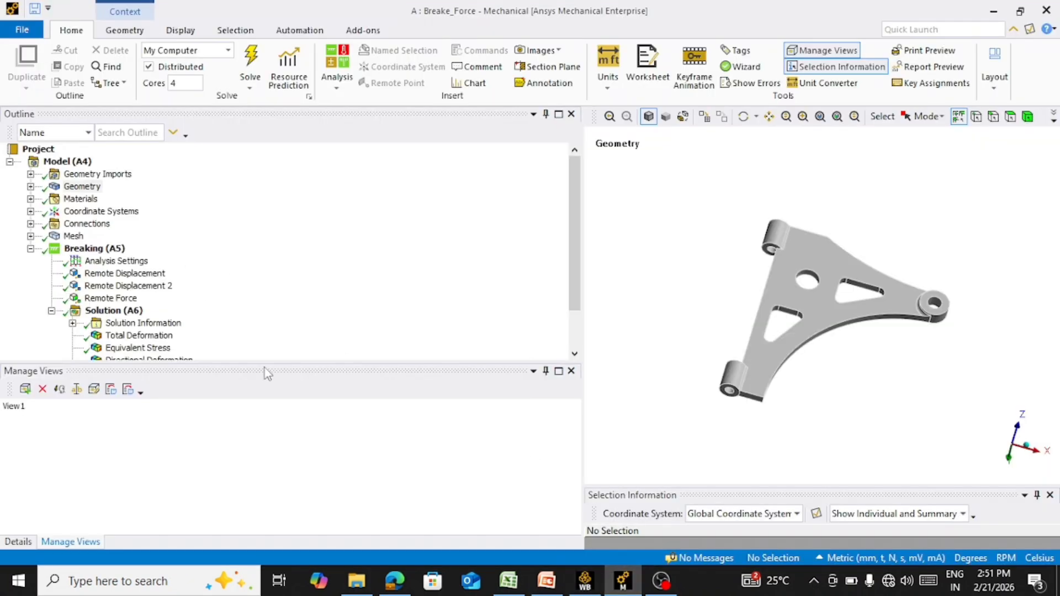
click(596, 583)
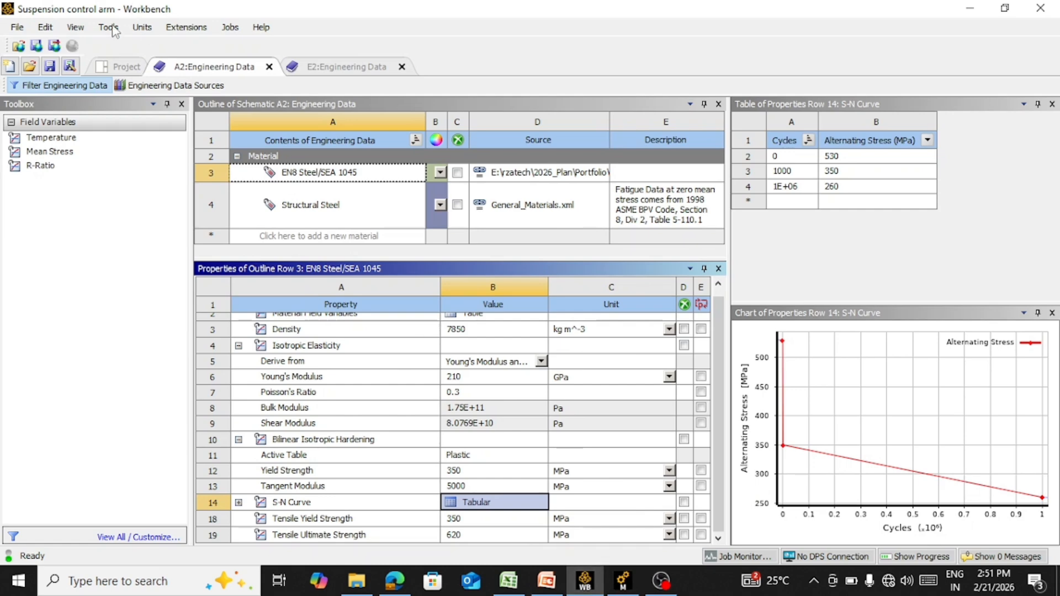
click(122, 67)
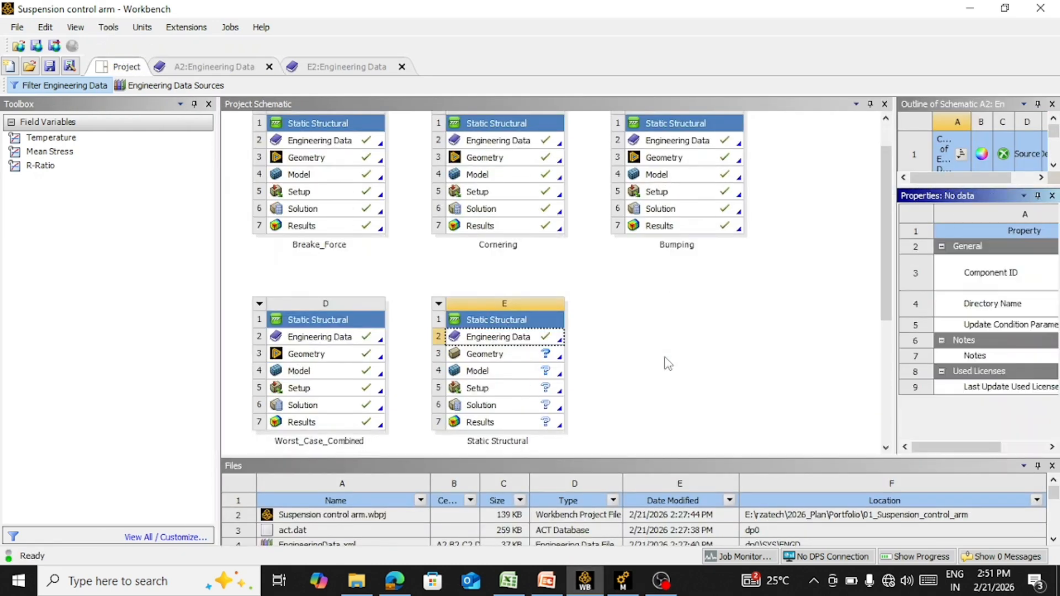
click(301, 176)
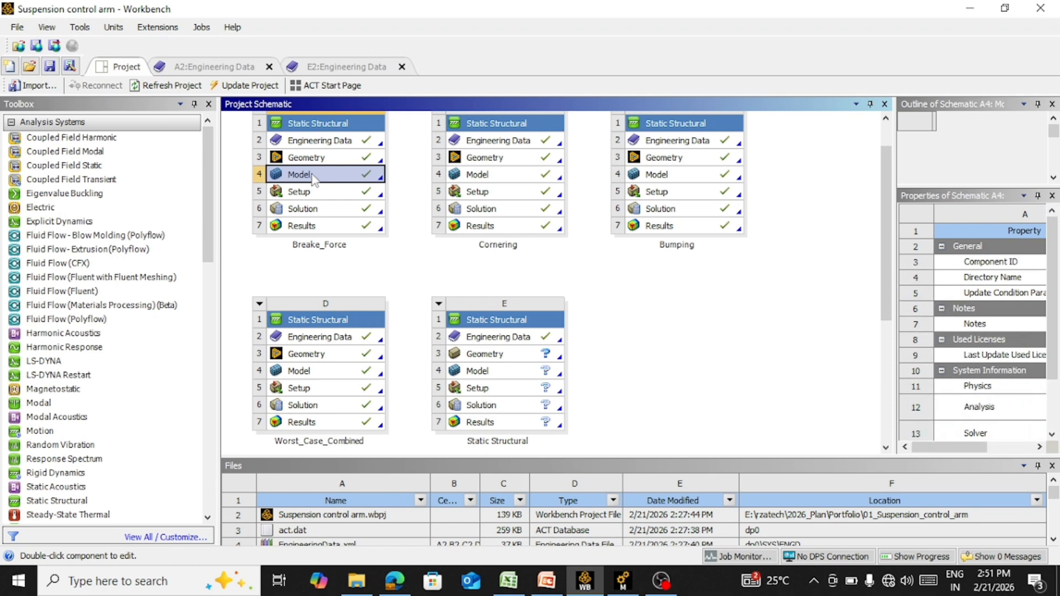
double_click(311, 176)
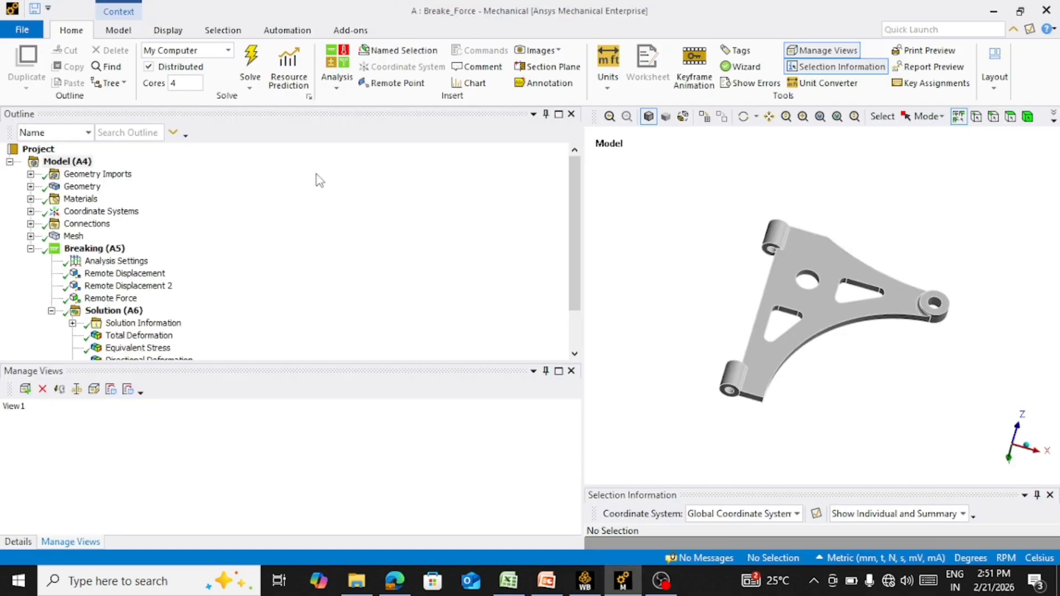
- Expand Geometry and show the details of the SYS\Solid body to check its assigned material
click(82, 187)
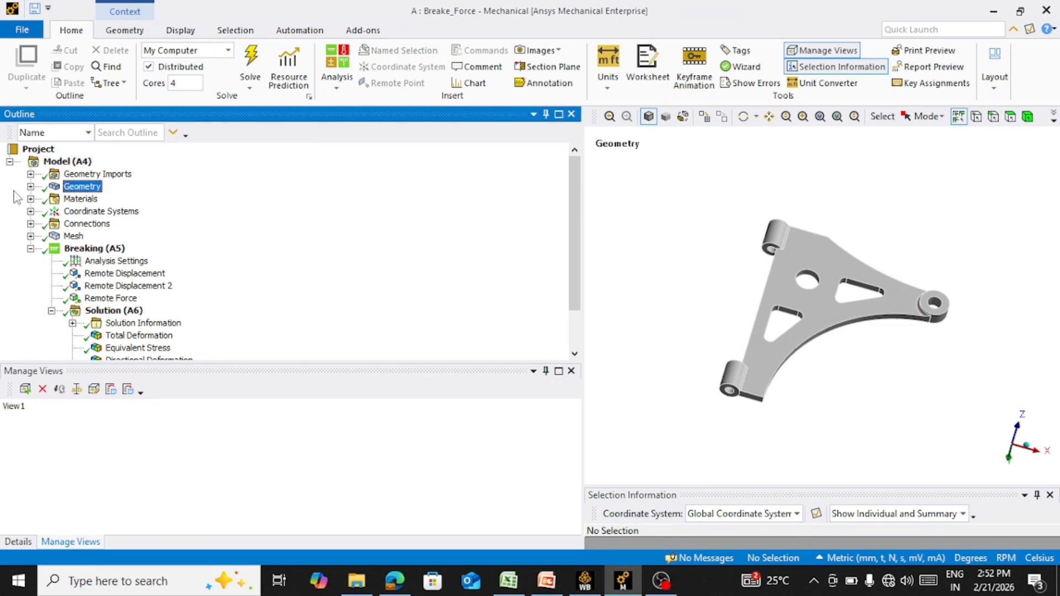
click(31, 187)
click(98, 199)
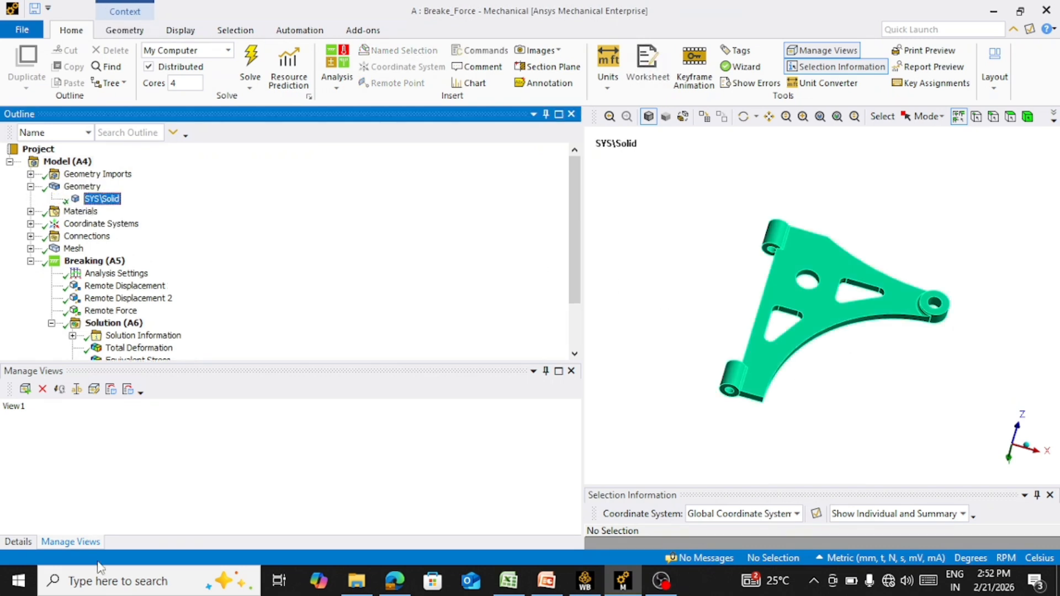
click(21, 541)
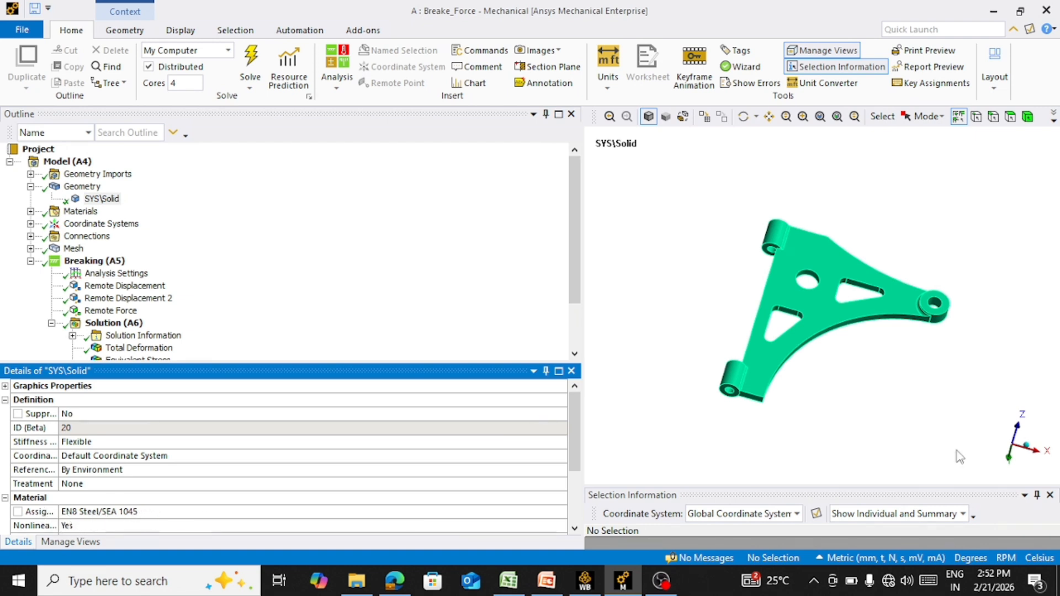
scroll(921, 284, up, 3)
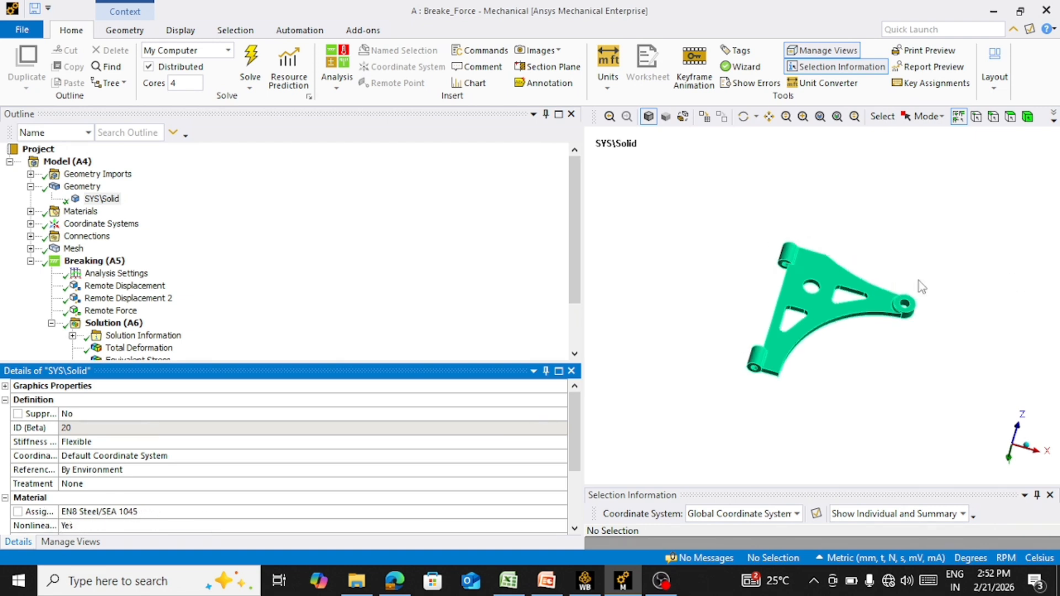
- Check the contents of the Connections and Coordinate Systems branches, and collapse both again
click(30, 236)
middle_drag(742, 280, 762, 257)
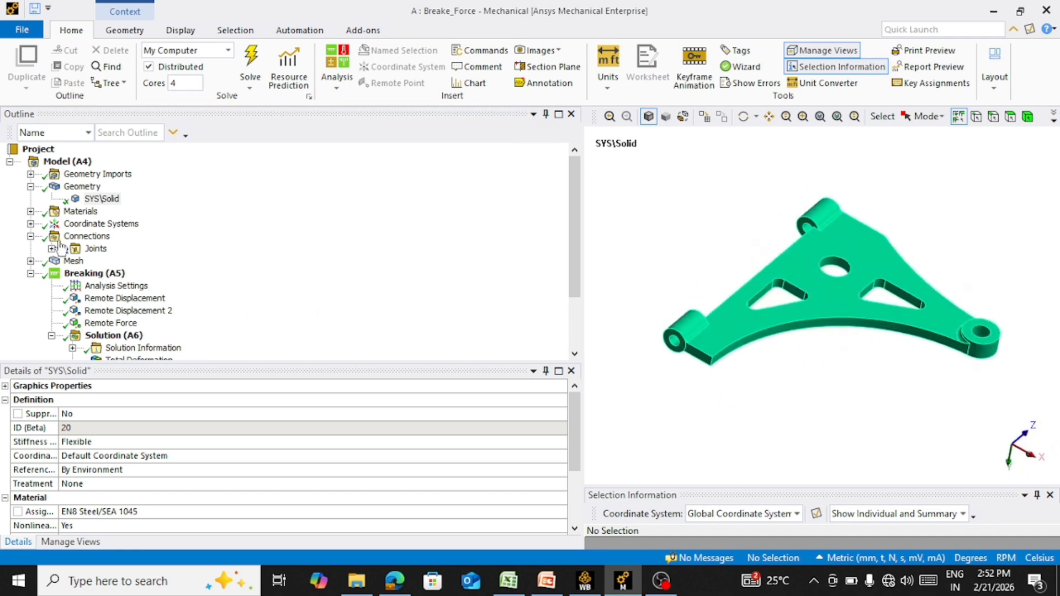
click(30, 224)
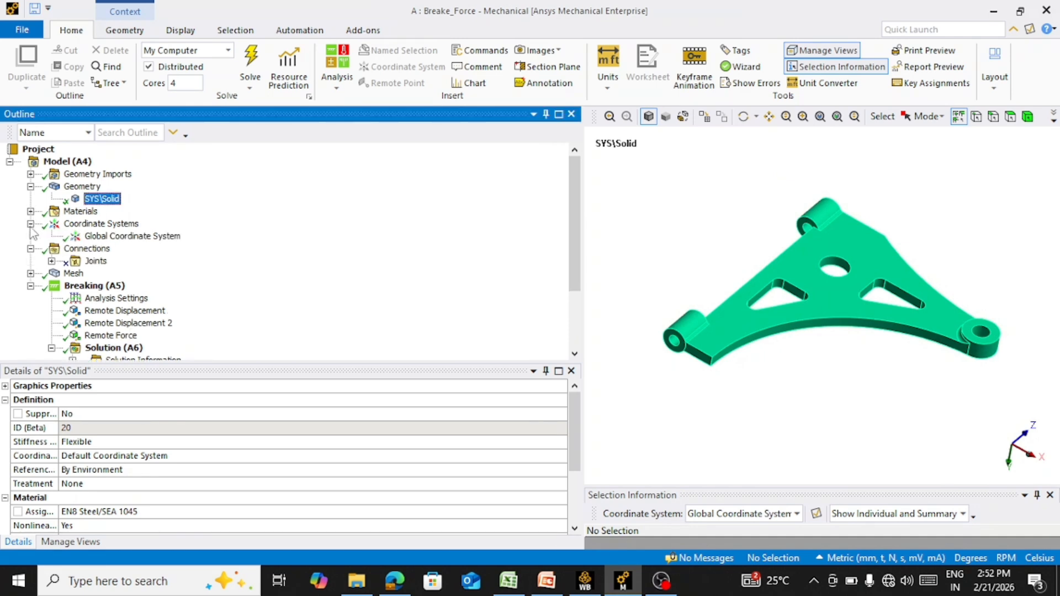
click(31, 224)
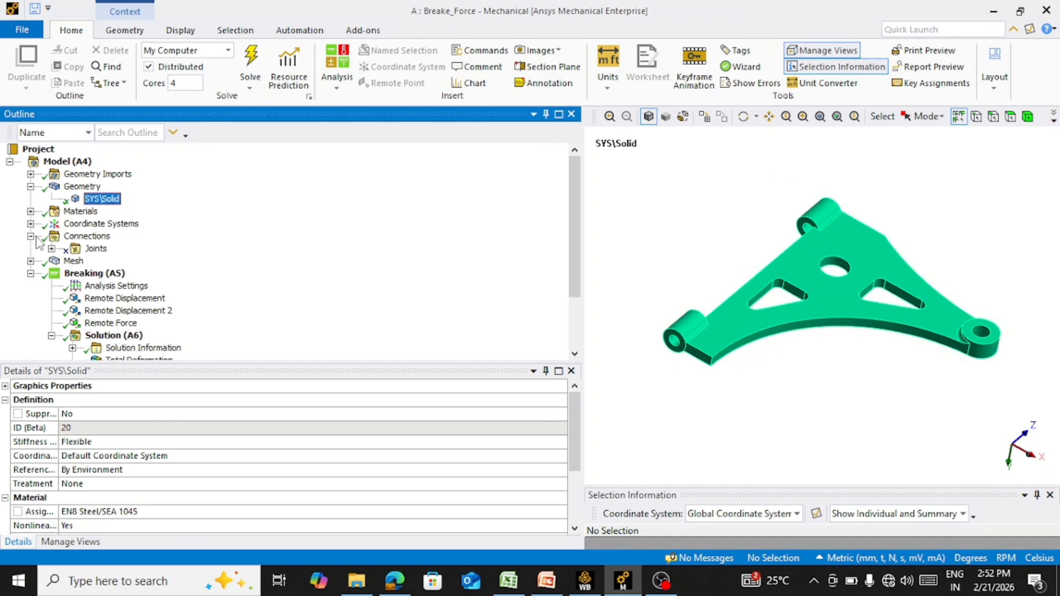
click(31, 236)
- Display the control arm's mesh with its Body Sizing branch, and review the mesh's Sizing settings
click(30, 248)
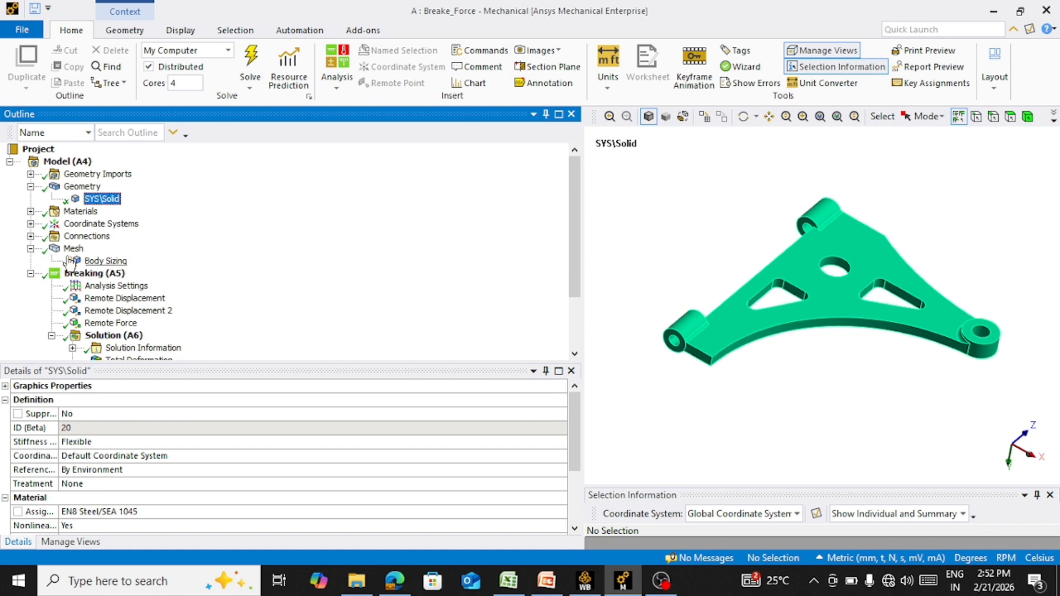
click(73, 250)
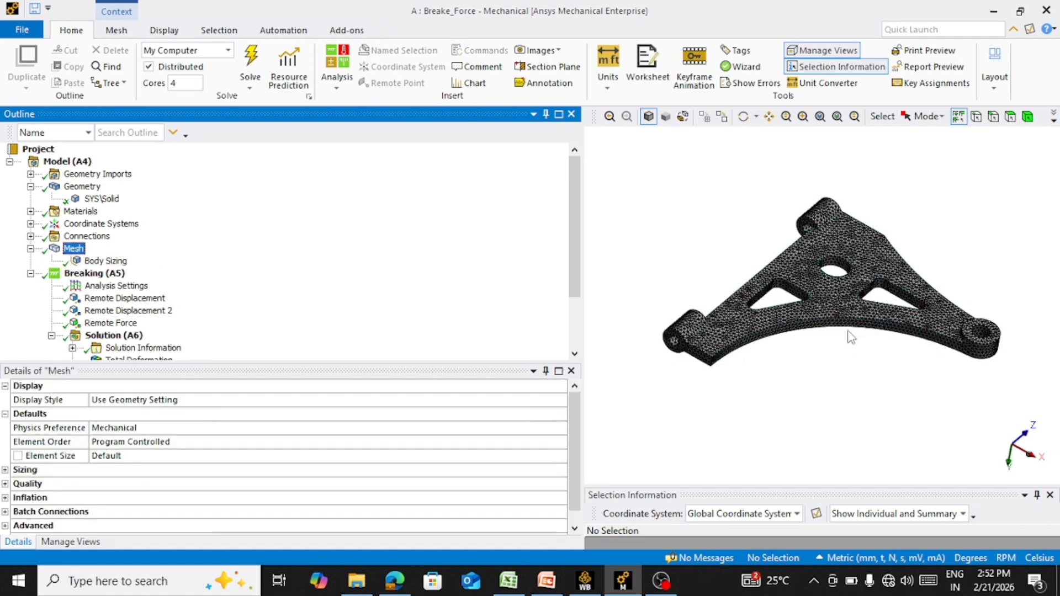
click(113, 262)
click(73, 250)
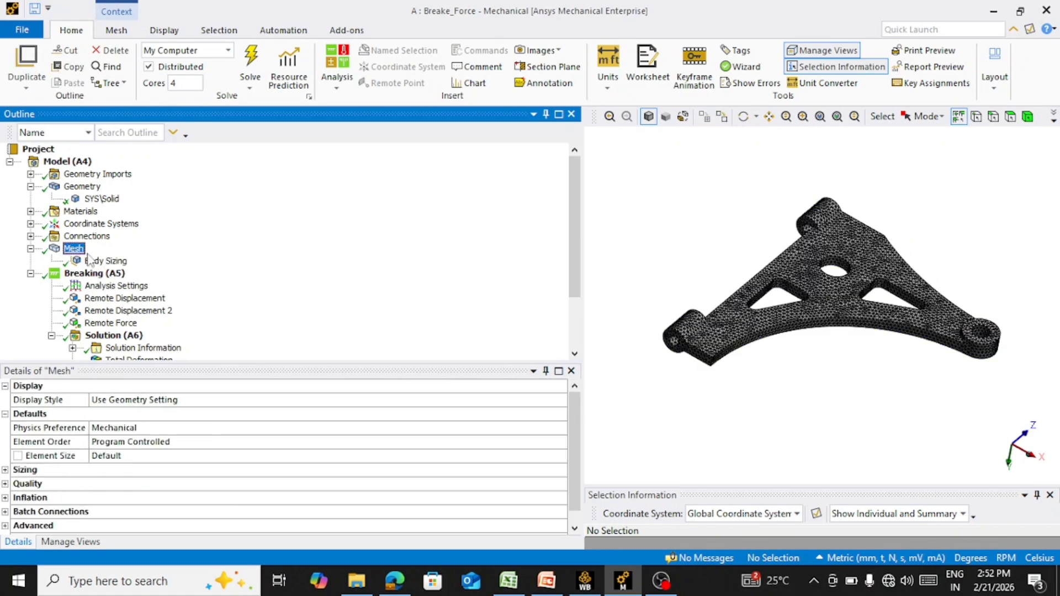
click(5, 470)
scroll(159, 482, down, 4)
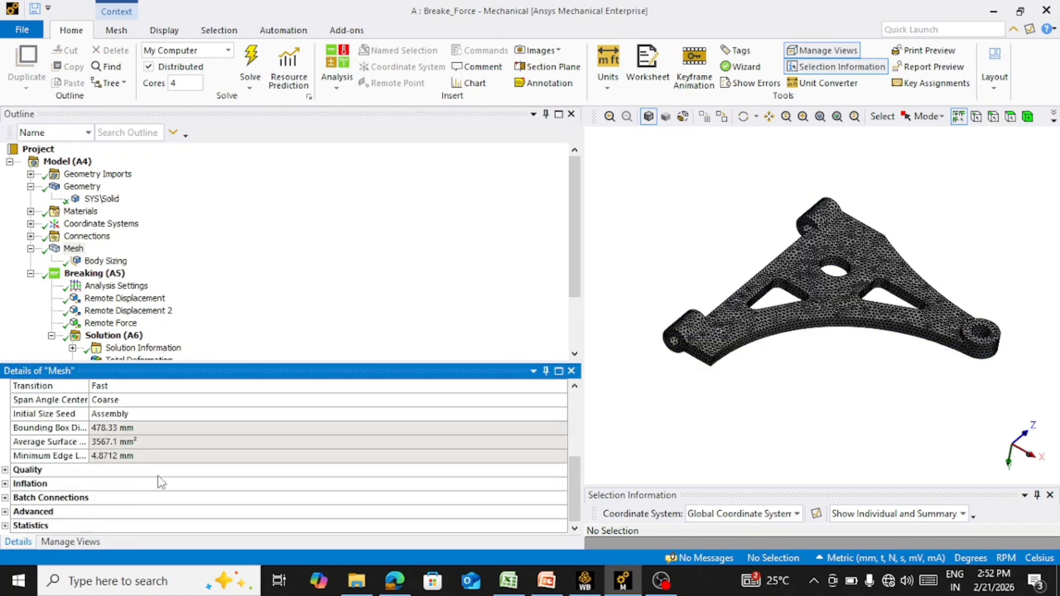
scroll(152, 442, up, 3)
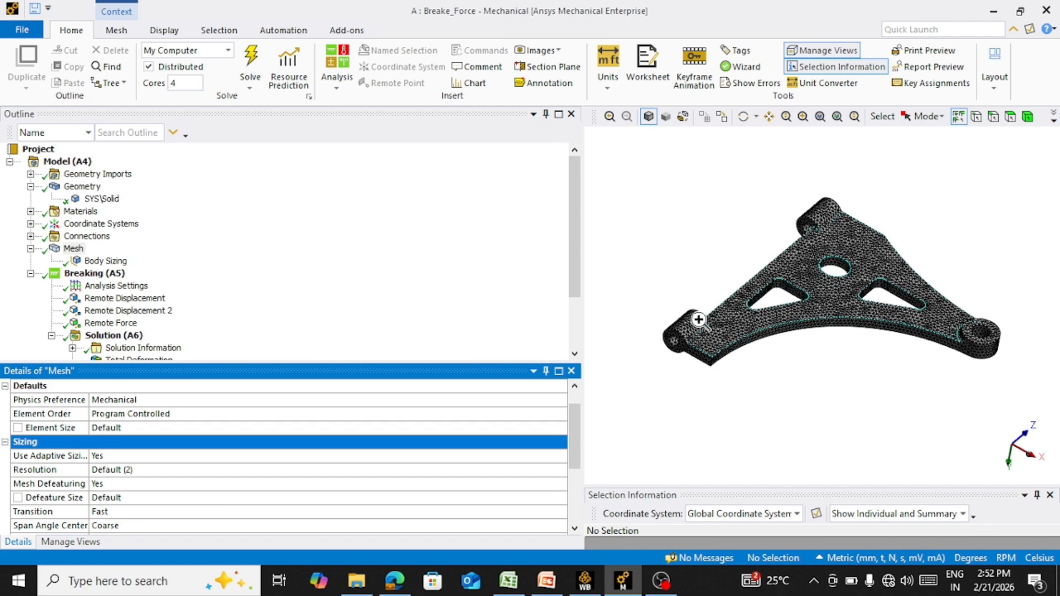
- Examine the control arm's mesh up close around the bushings and cutouts from several angles
scroll(691, 313, up, 5)
middle_drag(873, 303, 895, 300)
scroll(800, 278, down, 4)
middle_drag(892, 259, 812, 207)
scroll(779, 221, up, 6)
middle_drag(788, 254, 814, 257)
scroll(762, 235, down, 6)
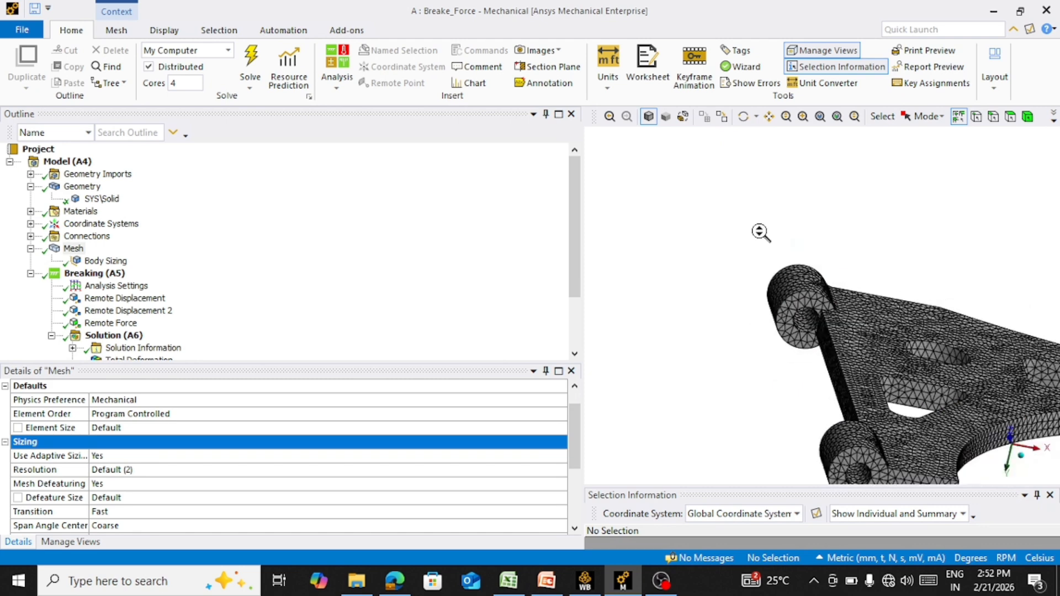
middle_drag(919, 315, 846, 310)
scroll(771, 291, down, 4)
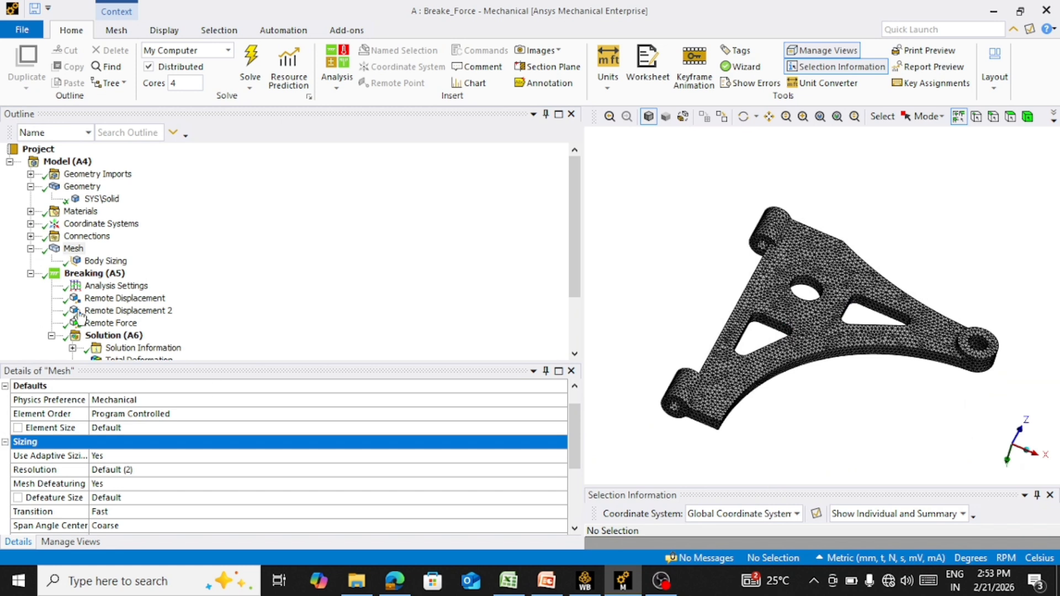
- Show the loads and supports of the Breaking (A5) environment, and review its Analysis Settings
click(113, 274)
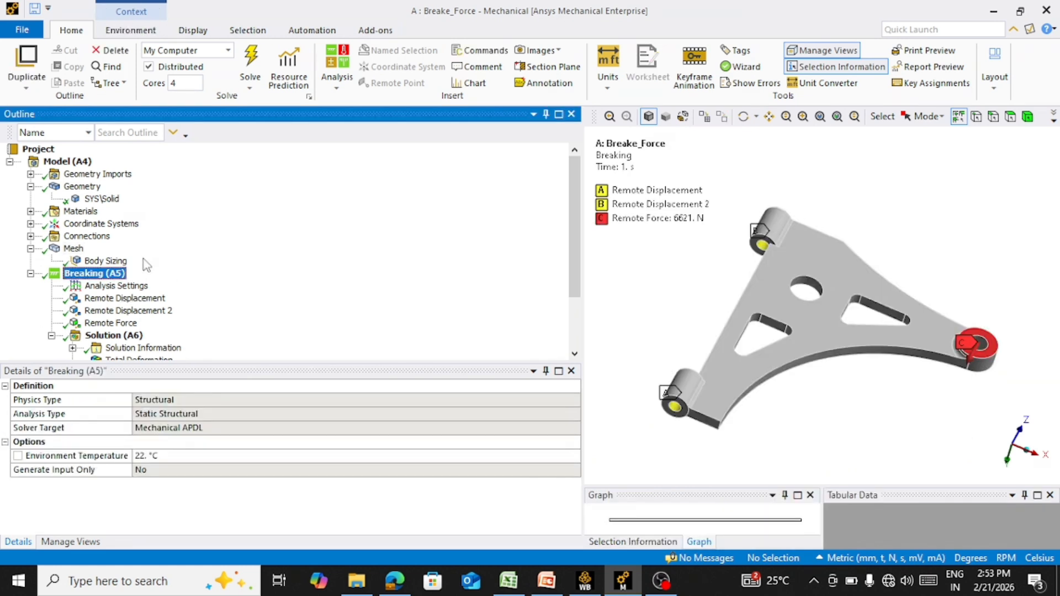
click(116, 285)
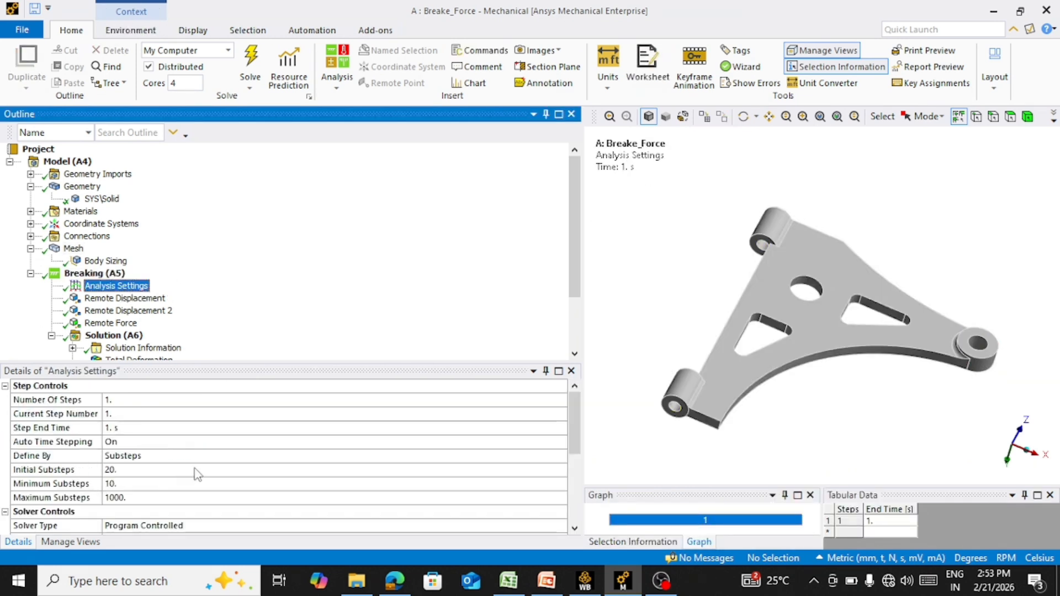
- Inspect both remote displacements on the bushing holes, and enlarge the tabular data to show all constrained components of Remote Displacement 2
click(157, 309)
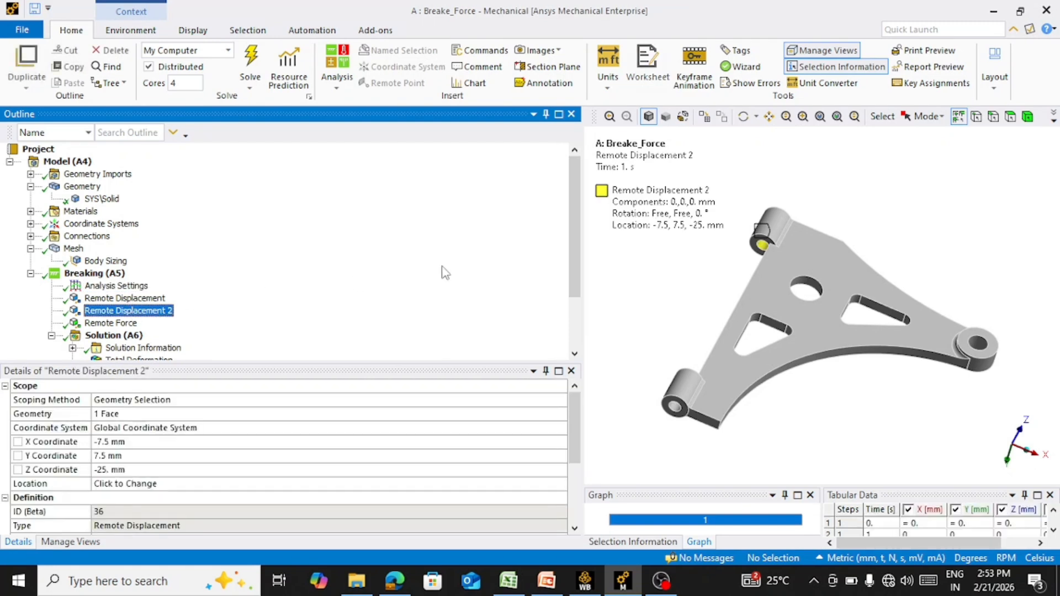
click(156, 299)
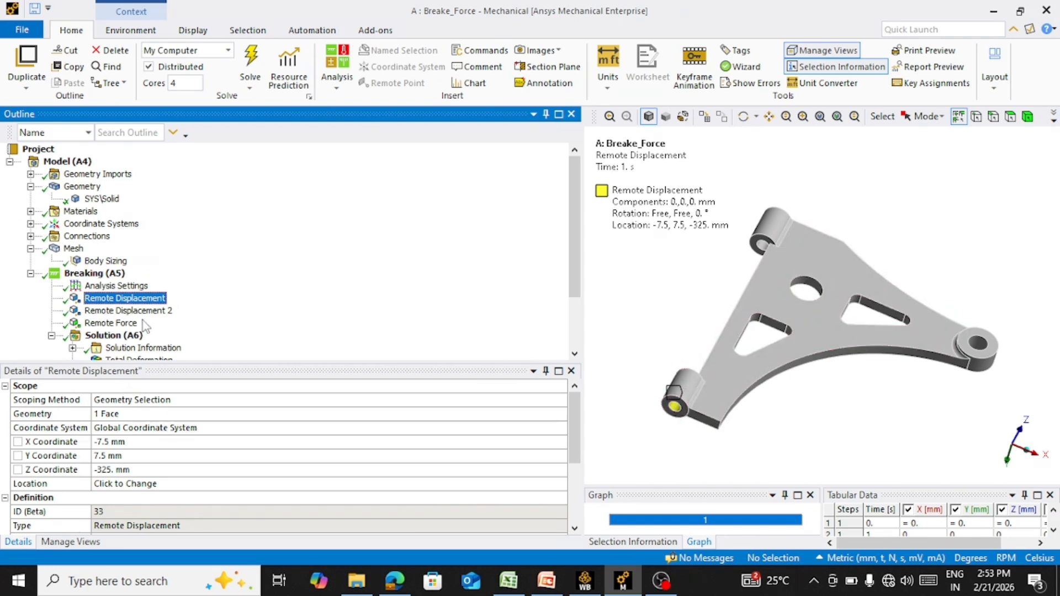
click(128, 310)
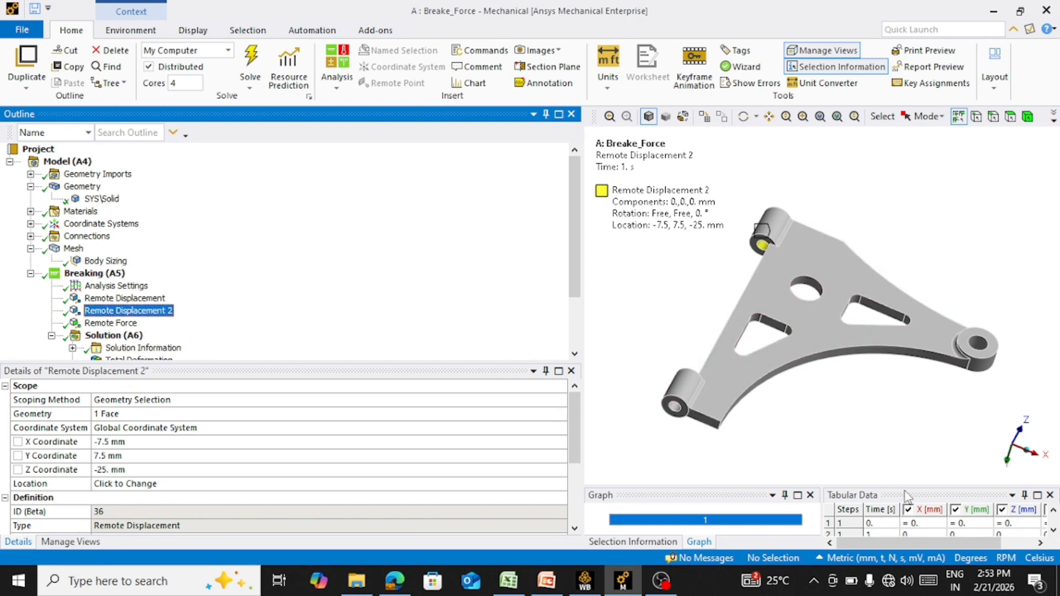
drag(909, 487, 914, 468)
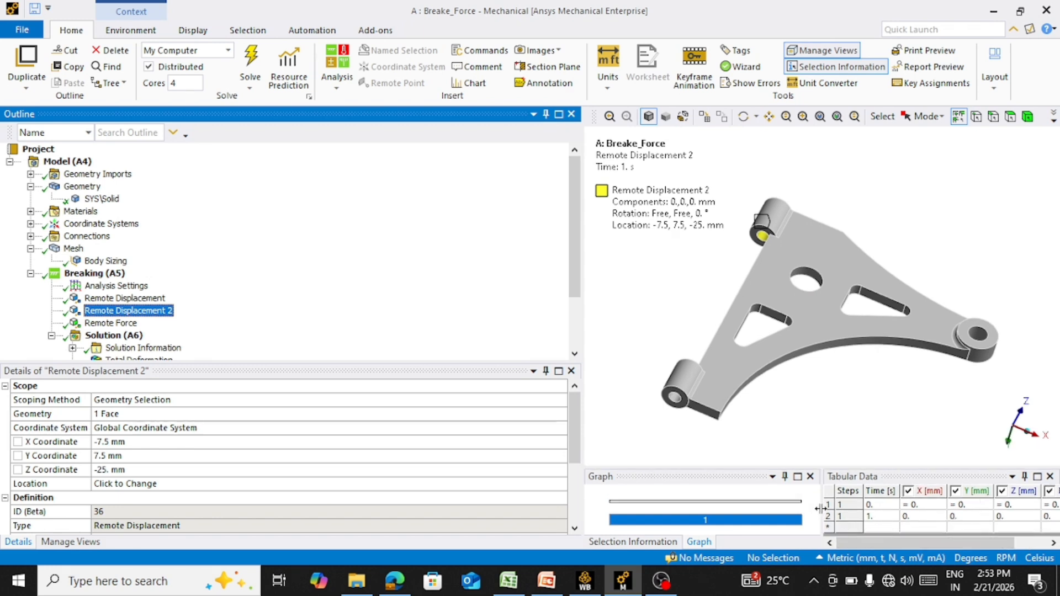
drag(821, 509, 756, 510)
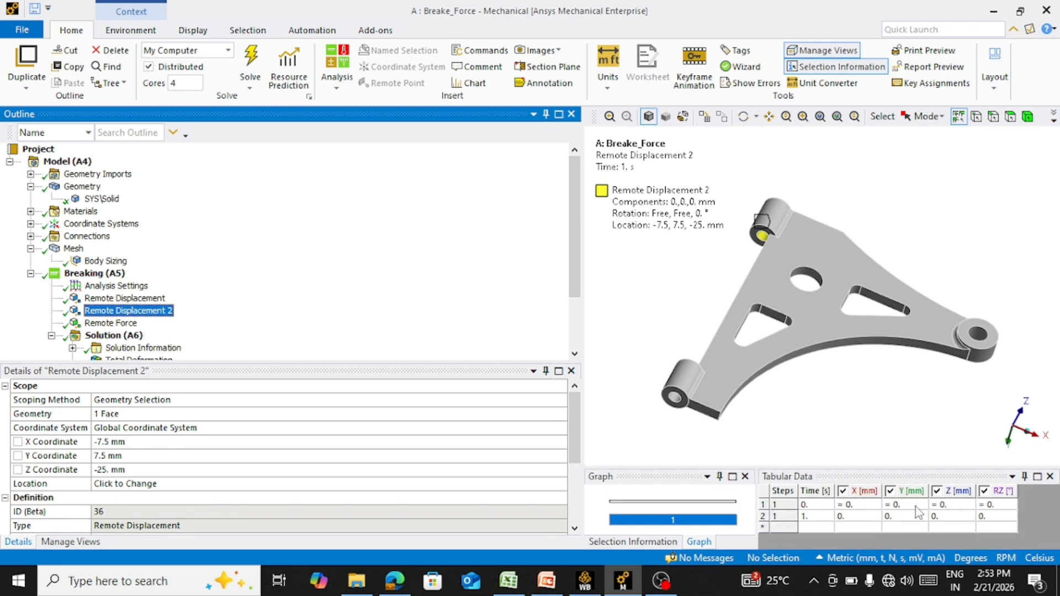
- Highlight the X component in Remote Displacement 2's tabular data, and inspect the constrained bushing hole from several angles
click(867, 491)
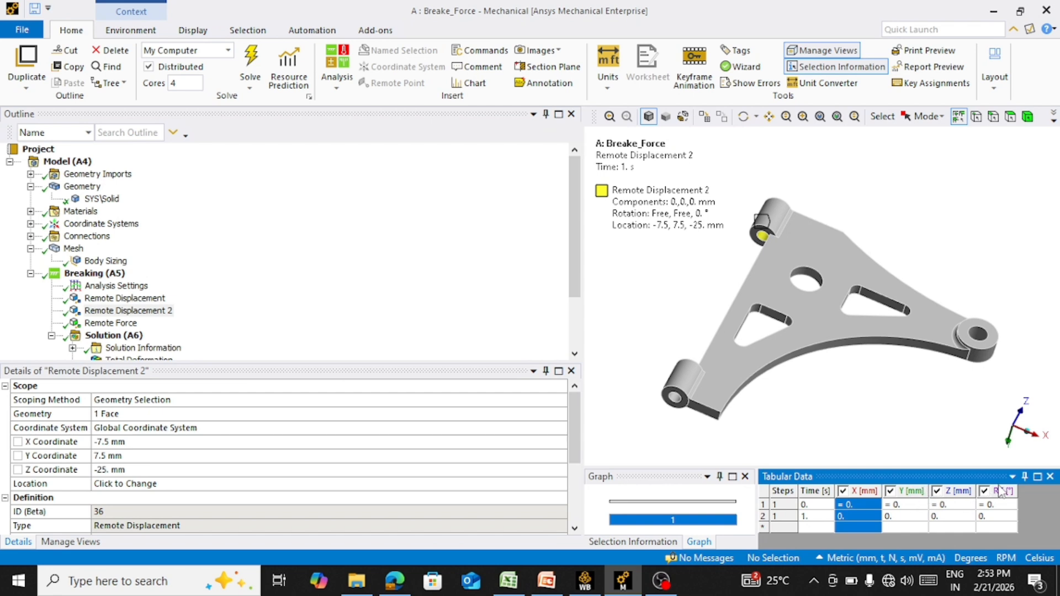
middle_drag(985, 242, 953, 175)
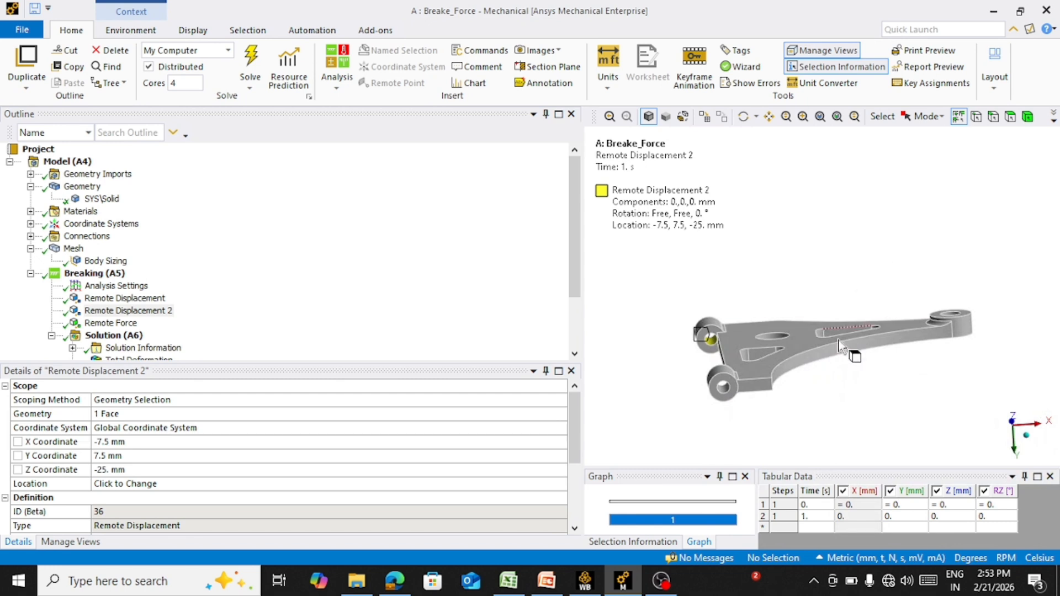
middle_drag(850, 350, 886, 368)
middle_drag(947, 243, 989, 237)
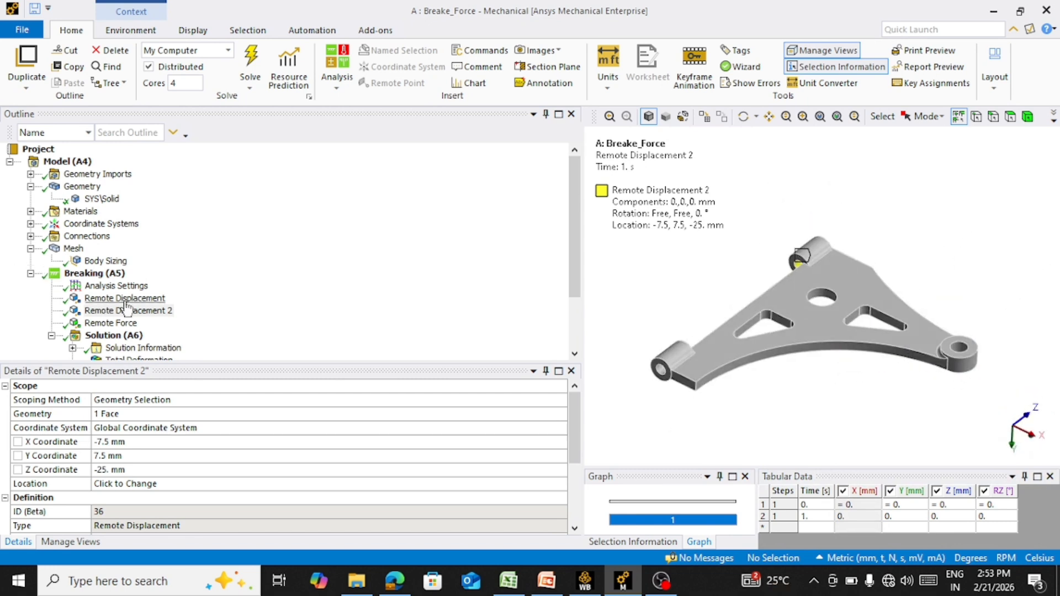
- Show the Remote Force on the control arm's outer joint, and inspect its face and arrow up close
click(111, 323)
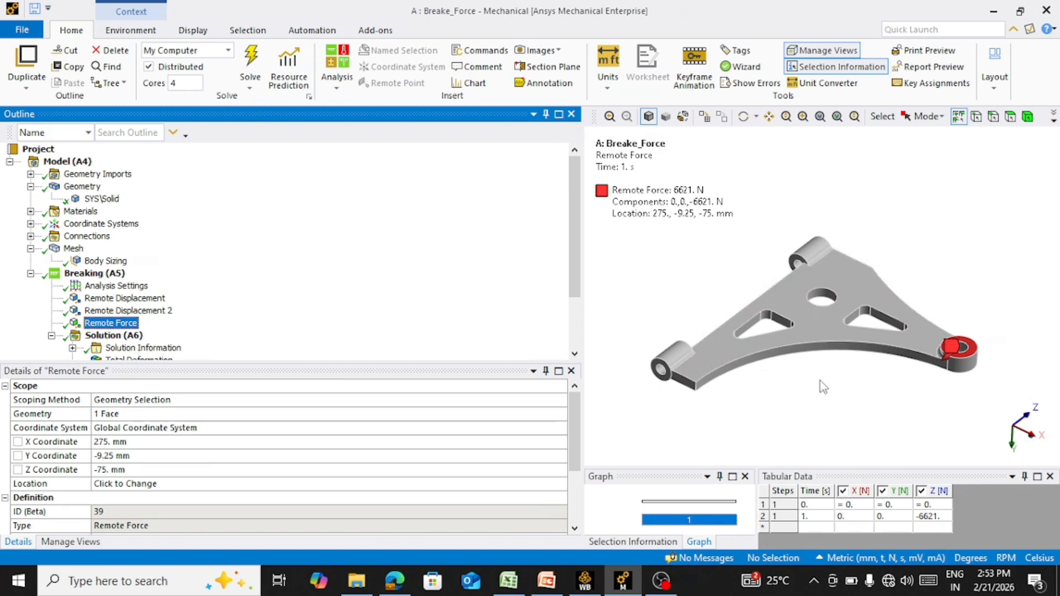
middle_drag(822, 386, 891, 327)
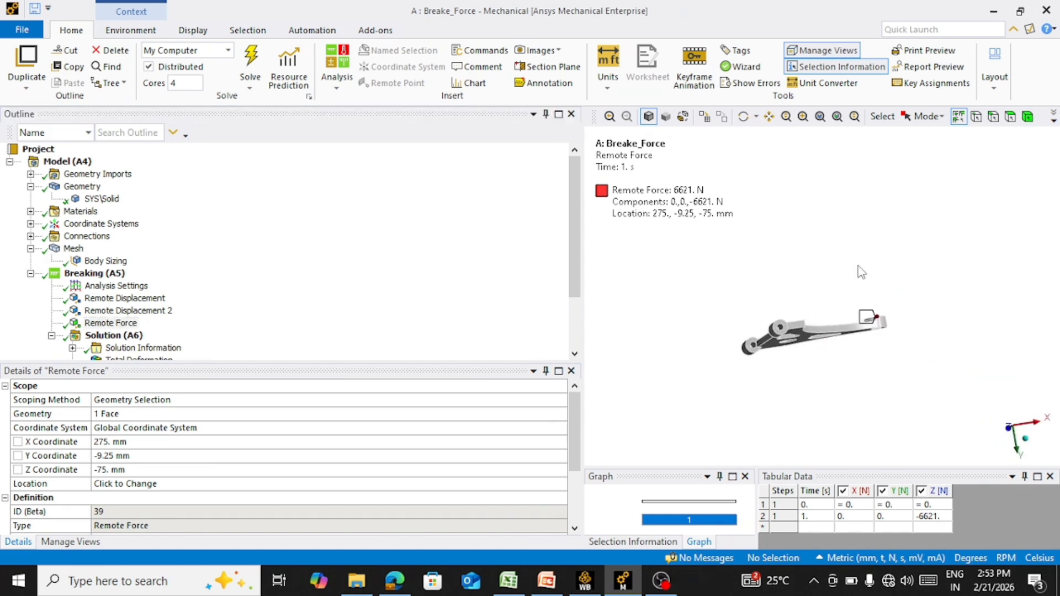
middle_drag(859, 269, 964, 362)
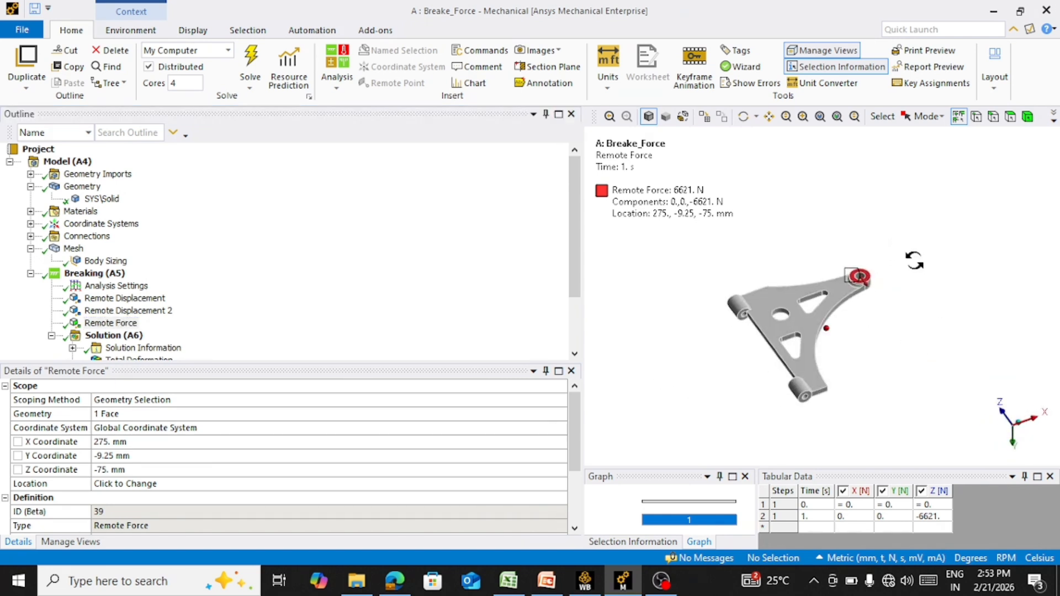
scroll(912, 258, up, 5)
scroll(878, 255, down, 5)
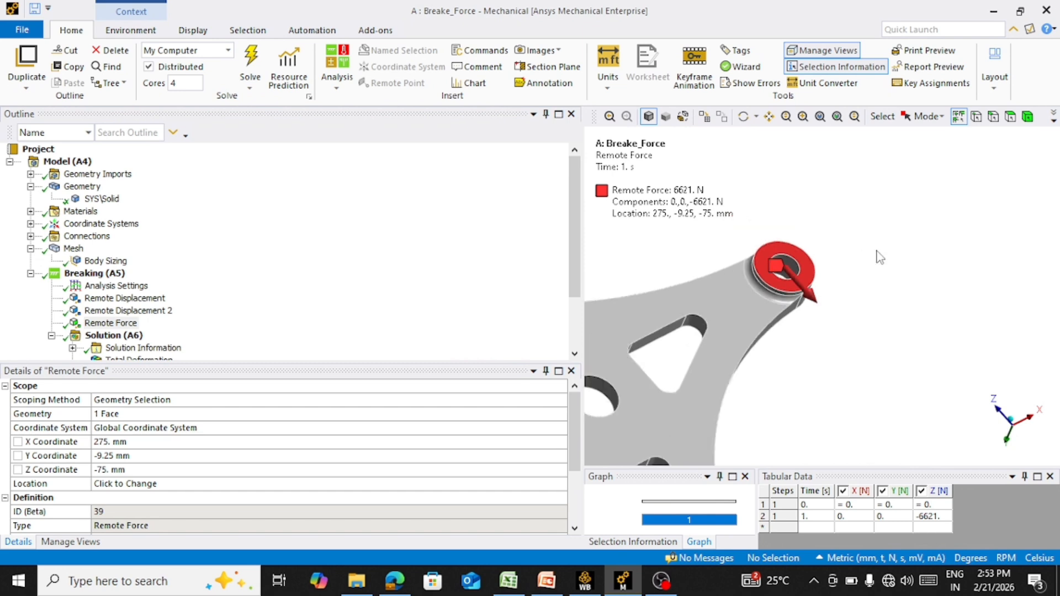
middle_drag(889, 289, 840, 317)
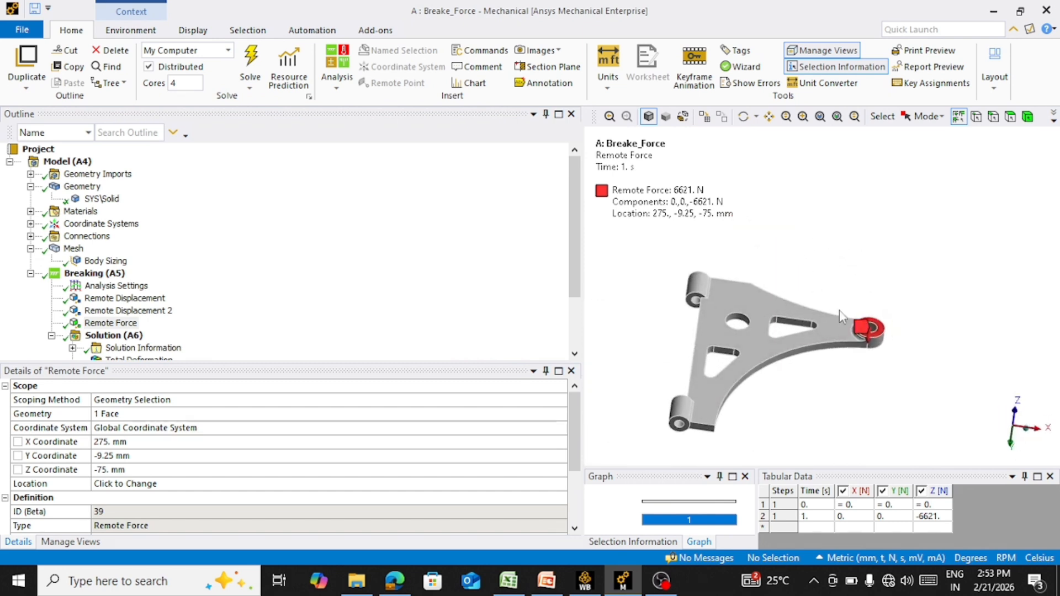
- View the control arm square to the XZ plane to check the Remote Force direction, then return to an angled view
click(1014, 436)
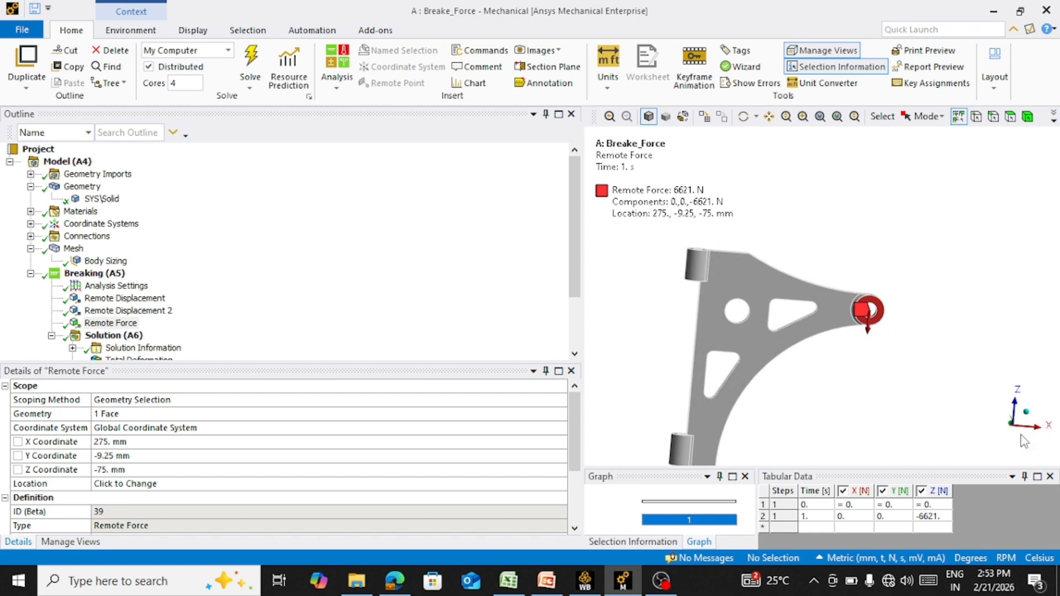
scroll(883, 299, down, 3)
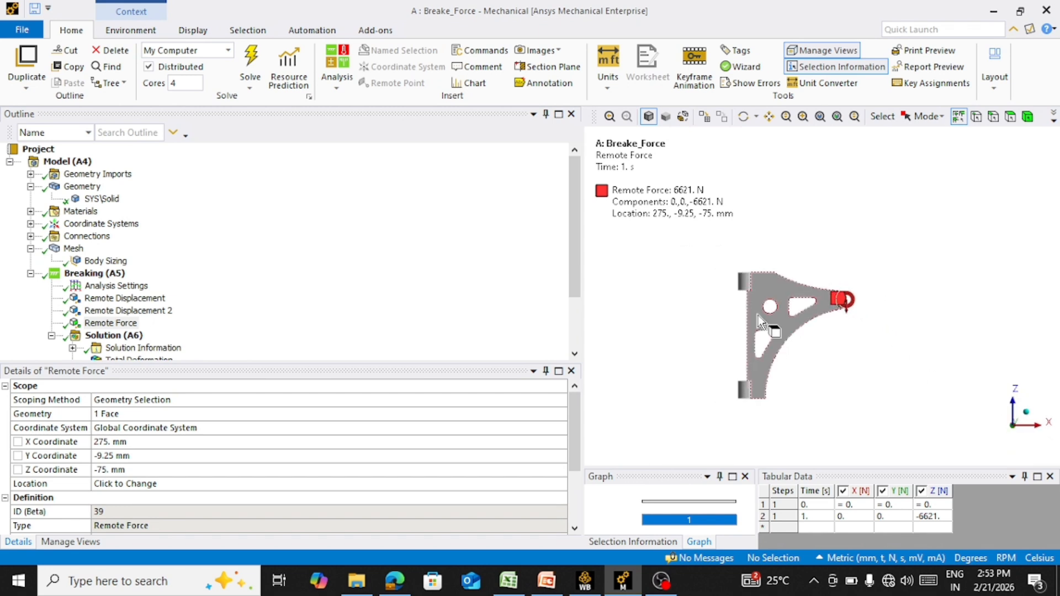
scroll(712, 397, up, 3)
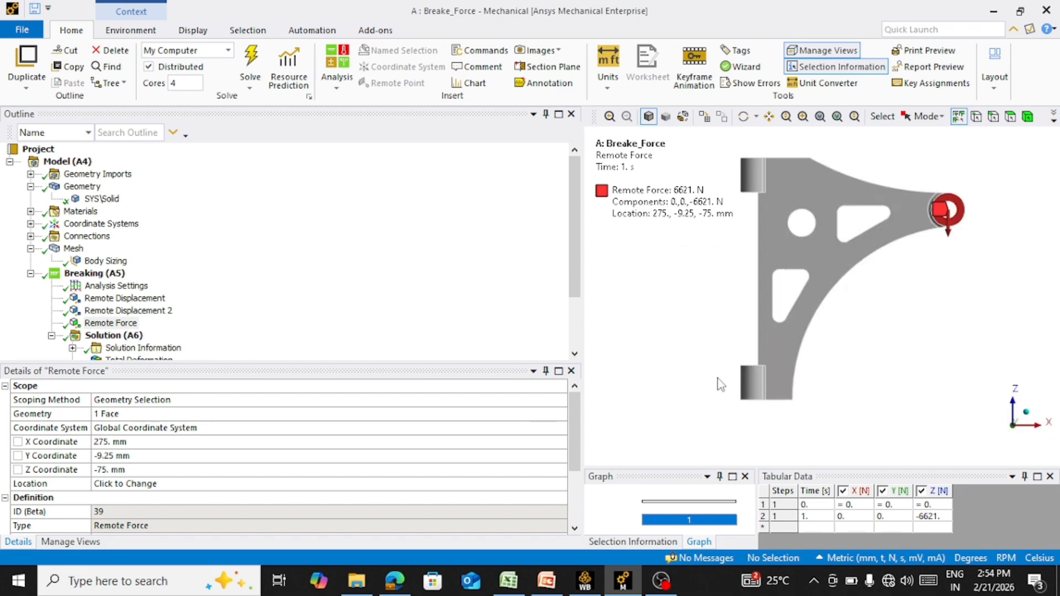
middle_drag(720, 376, 617, 316)
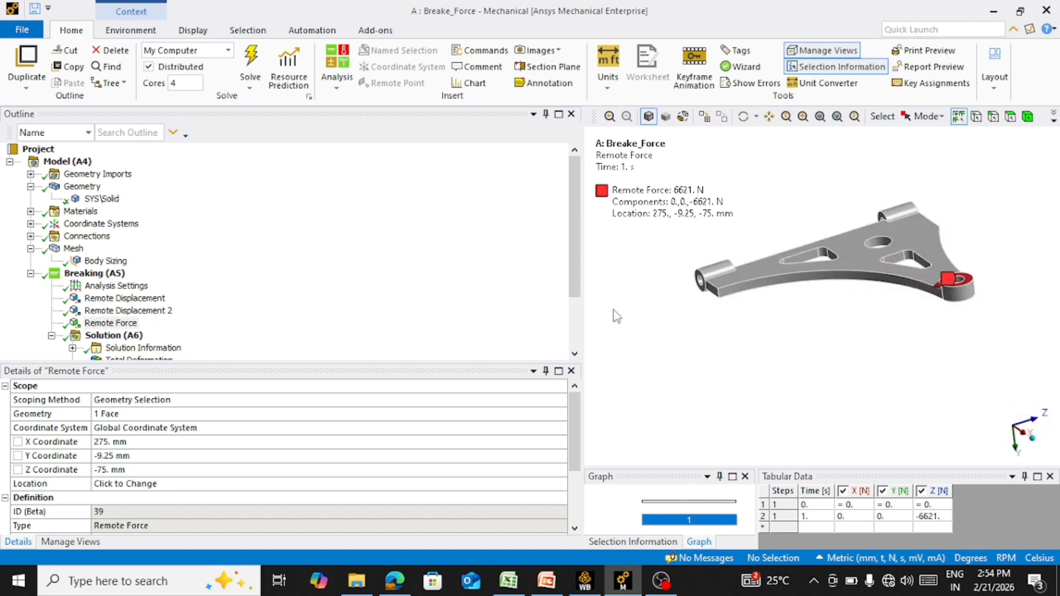
middle_drag(787, 287, 814, 284)
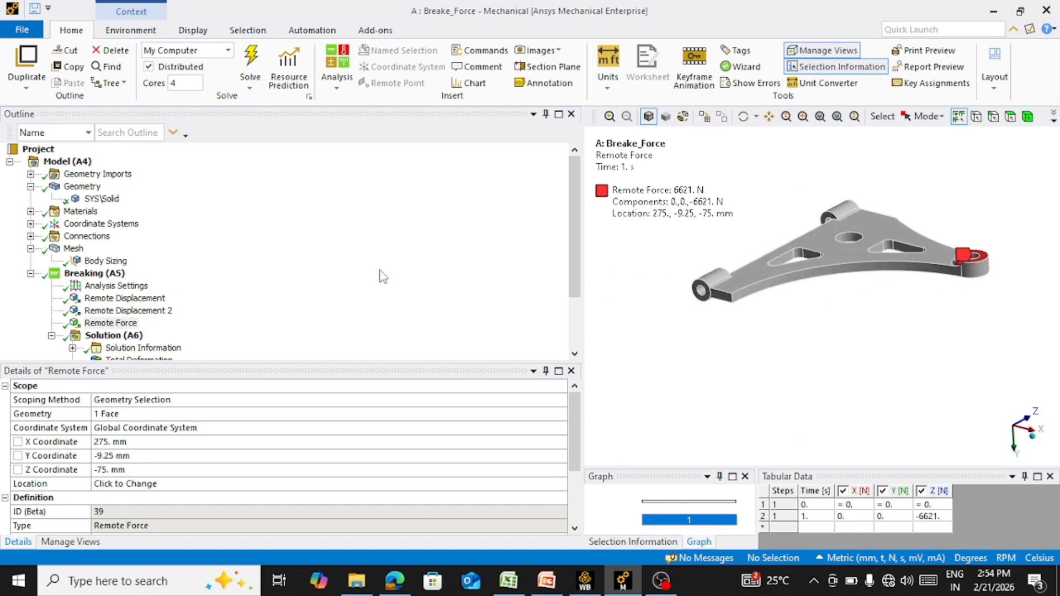
- Review the substep and solver control values in the Analysis Settings of Breaking (A5)
scroll(108, 288, down, 2)
click(109, 212)
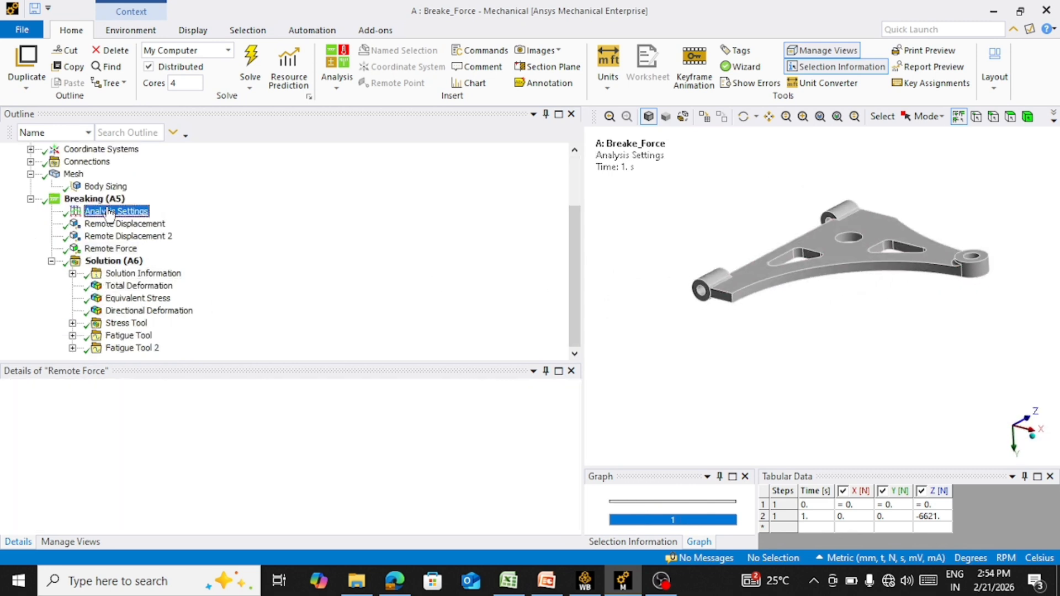
scroll(141, 499, down, 1)
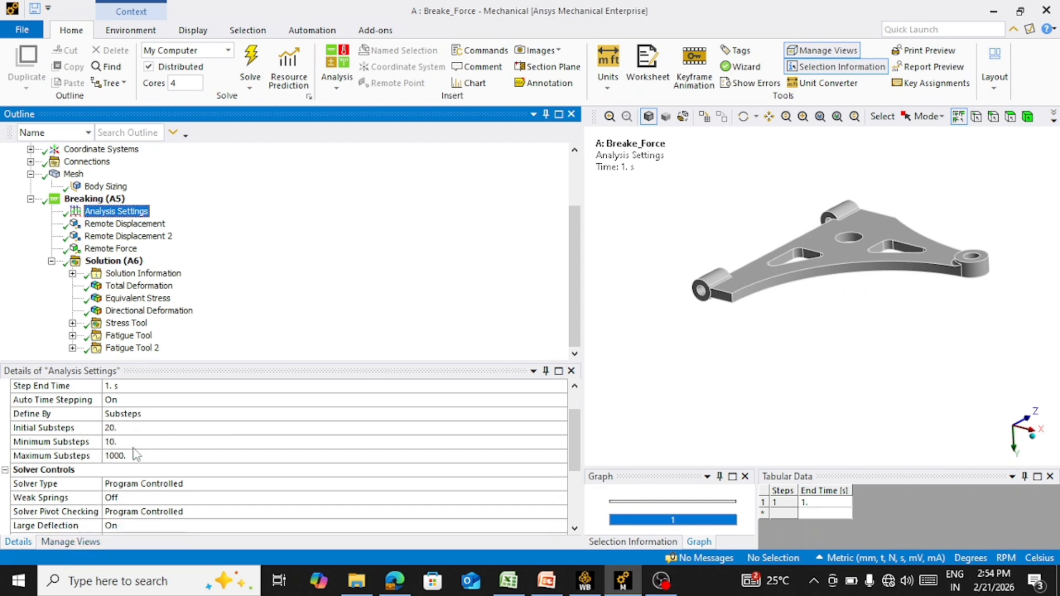
scroll(170, 467, down, 3)
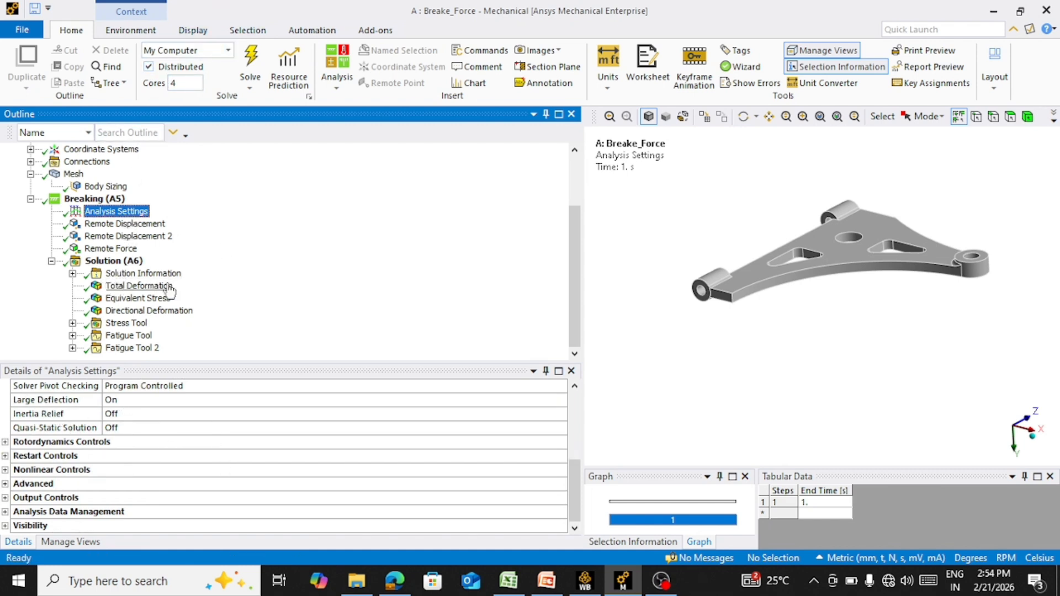
- Display the Total Deformation and Equivalent Stress results, and inspect both contour plots on the control arm
click(138, 286)
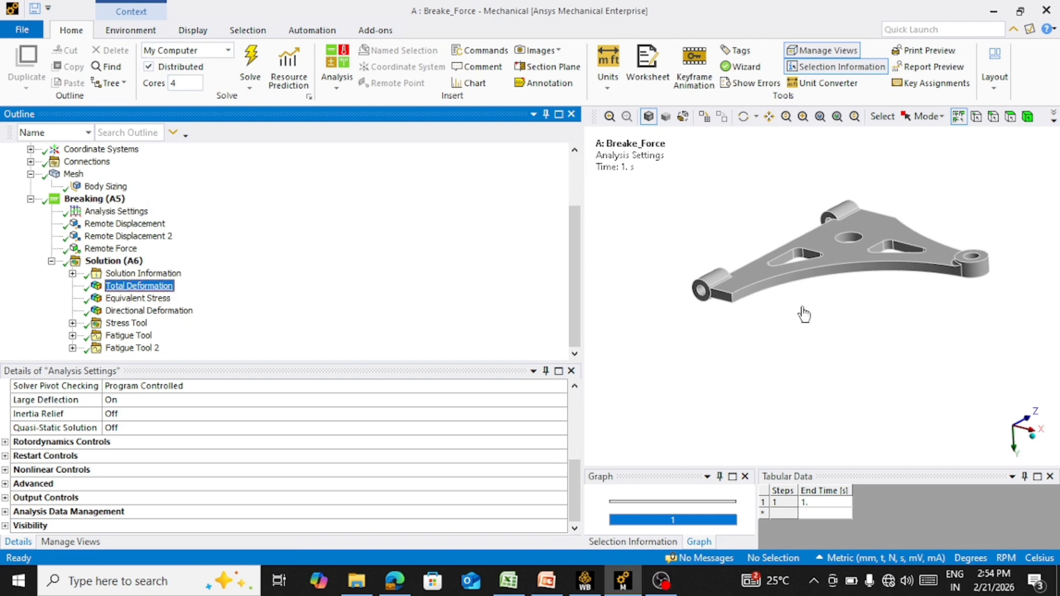
middle_drag(900, 279, 872, 306)
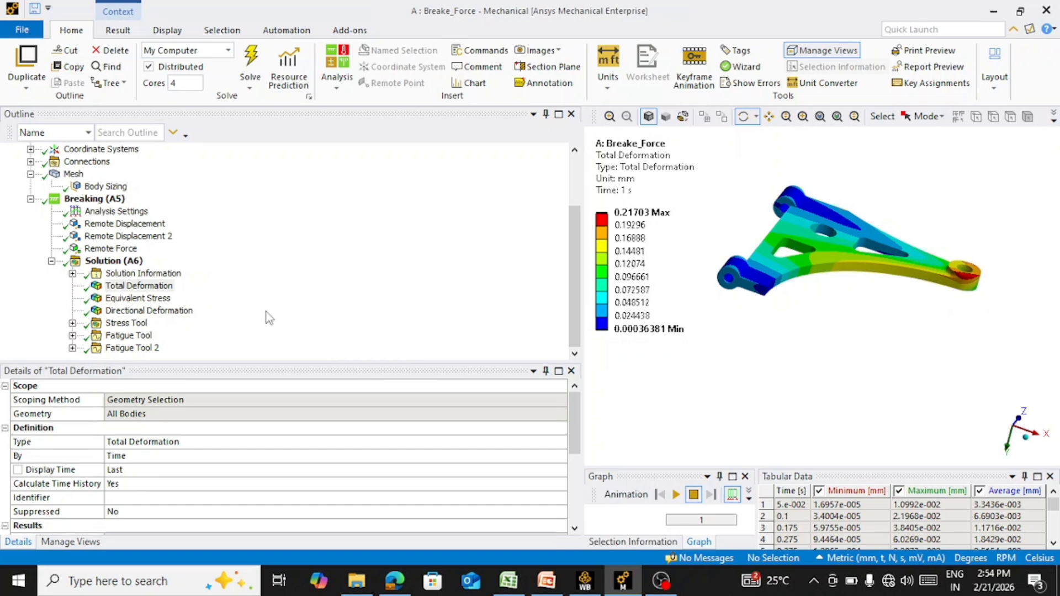
click(138, 298)
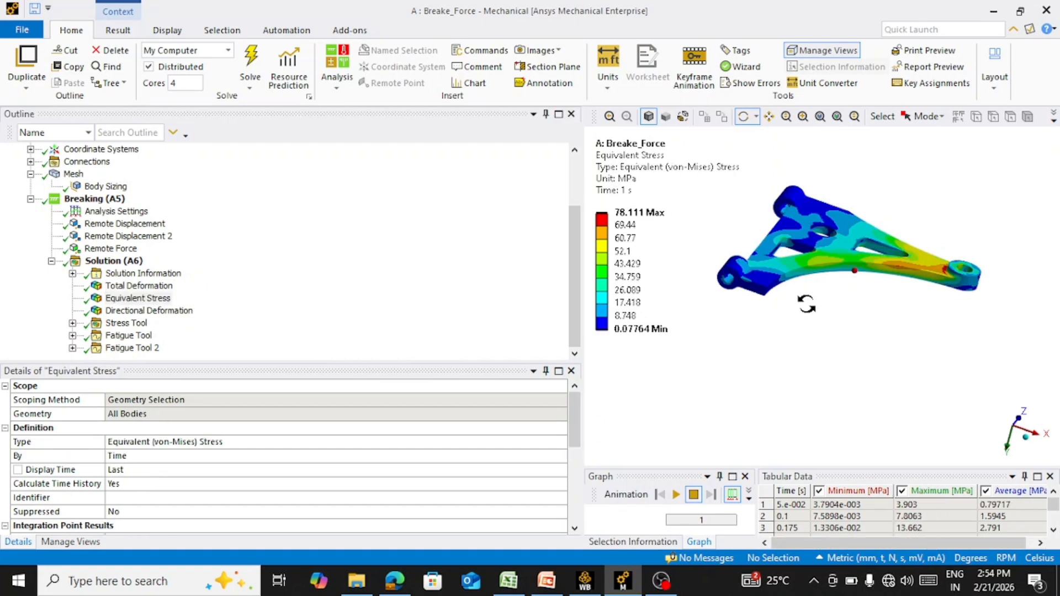
middle_drag(851, 287, 795, 287)
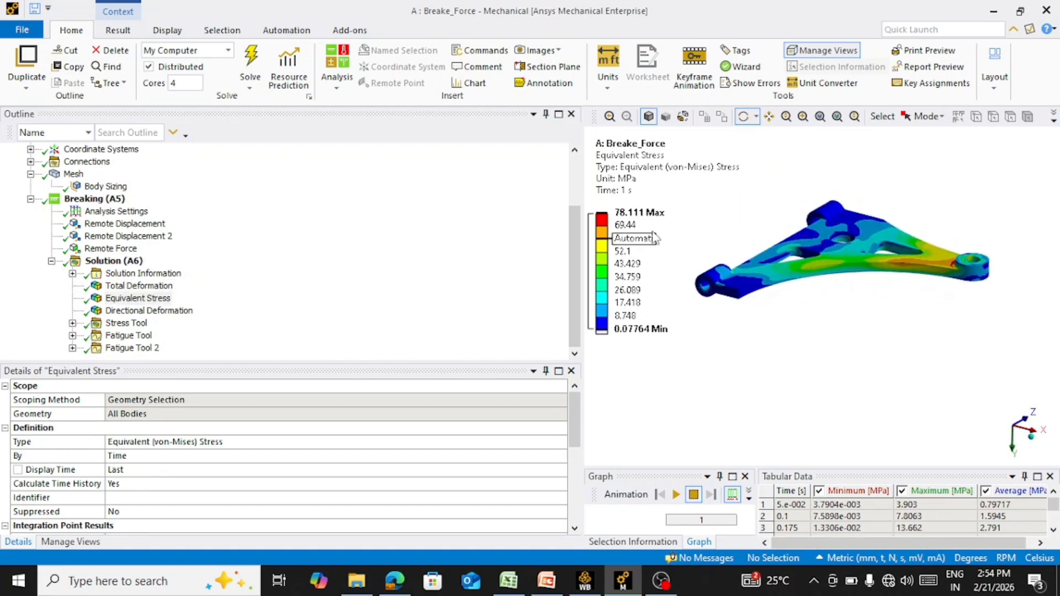
- Display the Y-axis Directional Deformation result, and inspect its contours on the control arm from different angles
click(148, 311)
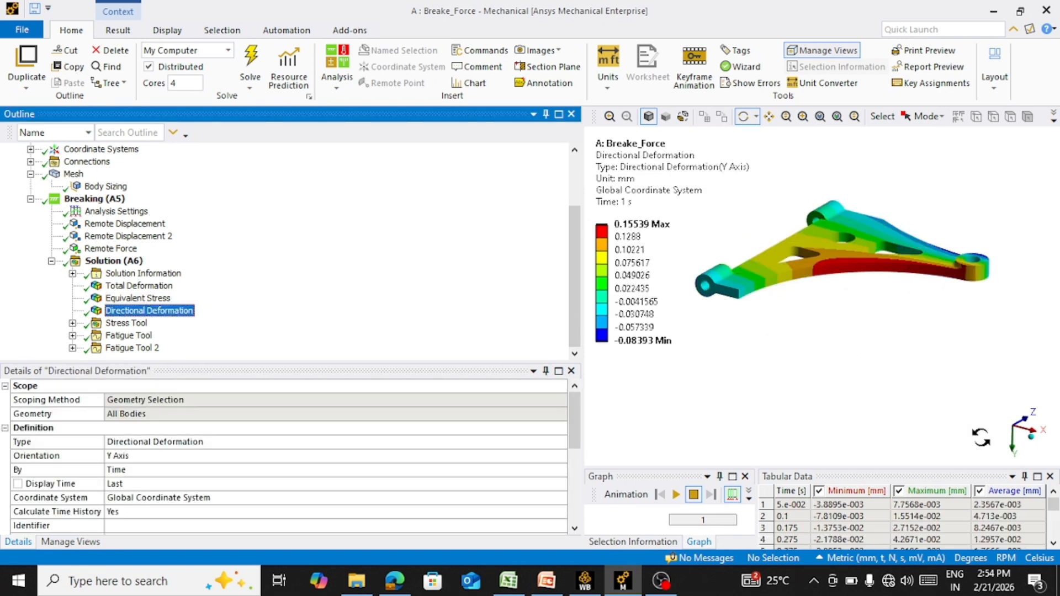
middle_drag(833, 273, 869, 291)
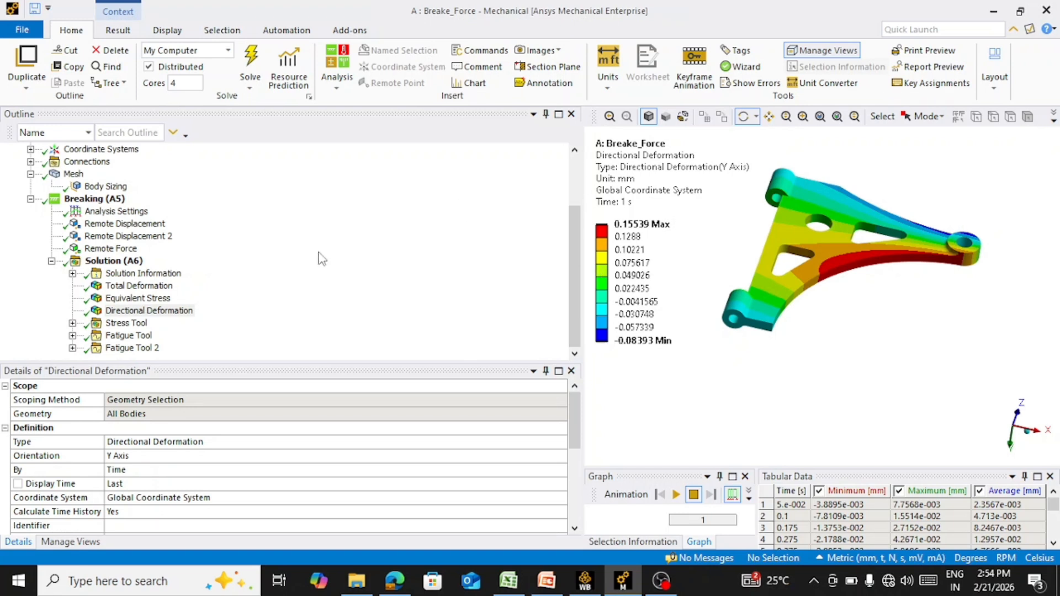
drag(765, 312, 747, 343)
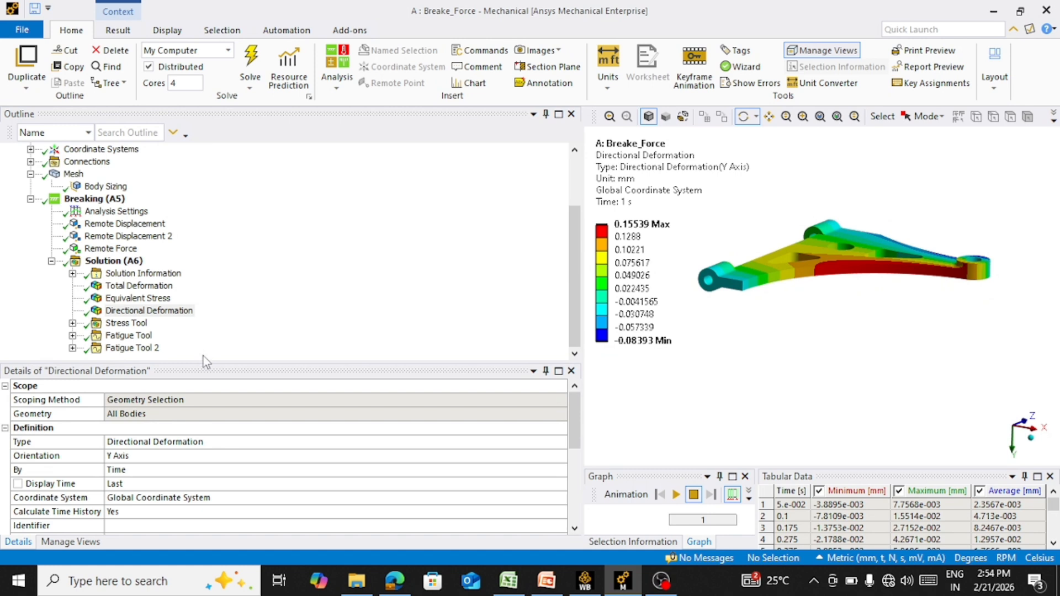
- Expand the Stress Tool to inspect its Safety Factor plot, and review the tool's theory and stress limit type
click(72, 323)
click(149, 310)
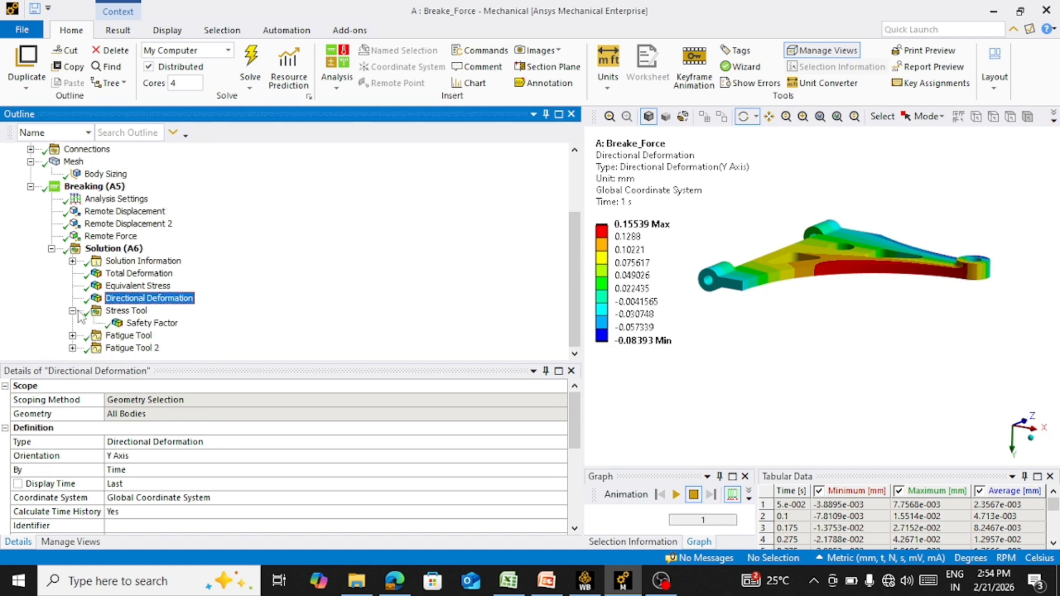
click(152, 324)
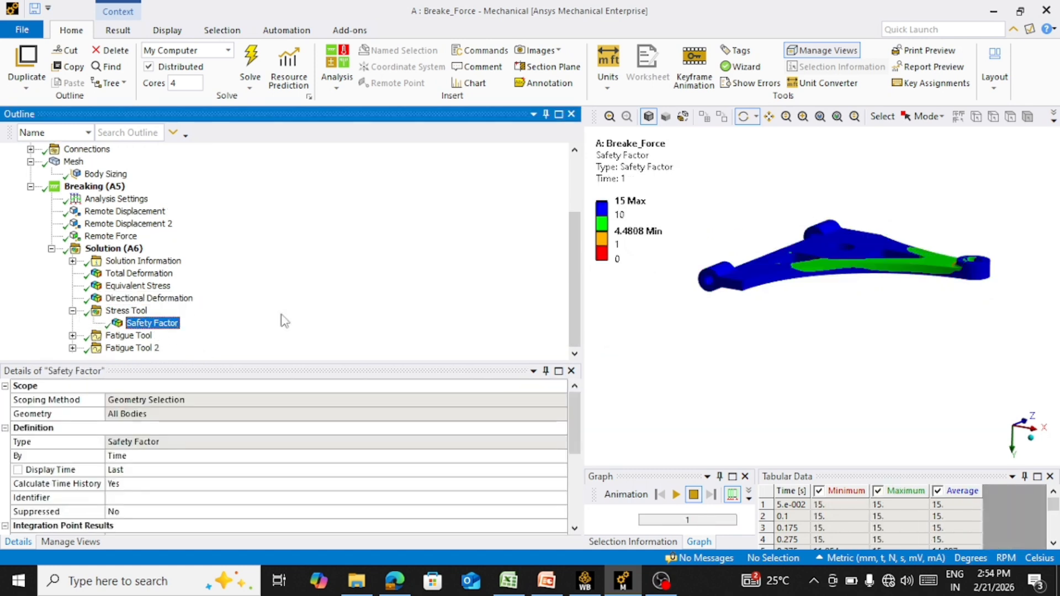
drag(947, 319, 947, 343)
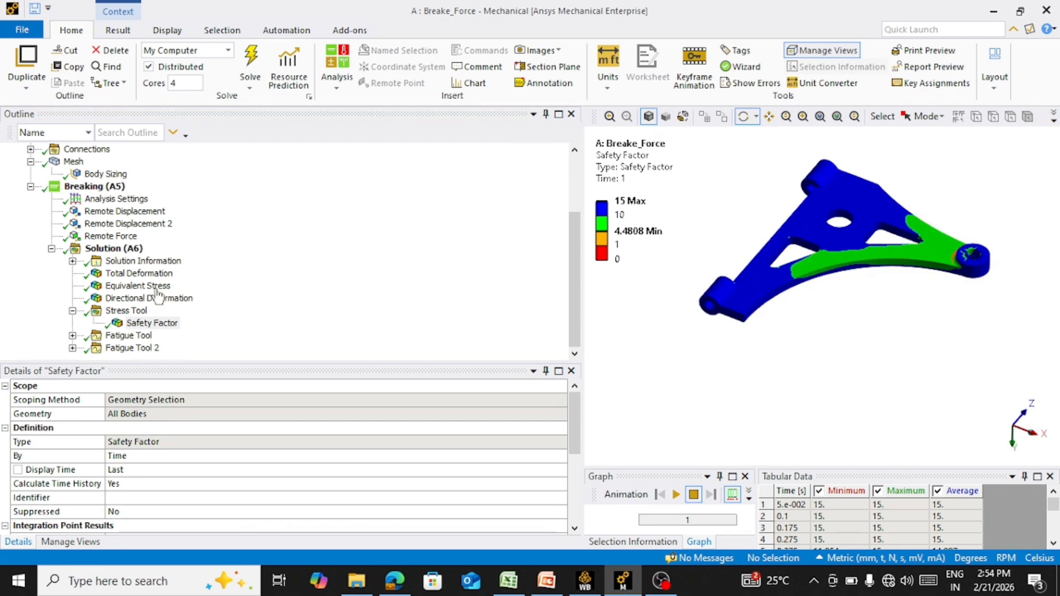
click(127, 311)
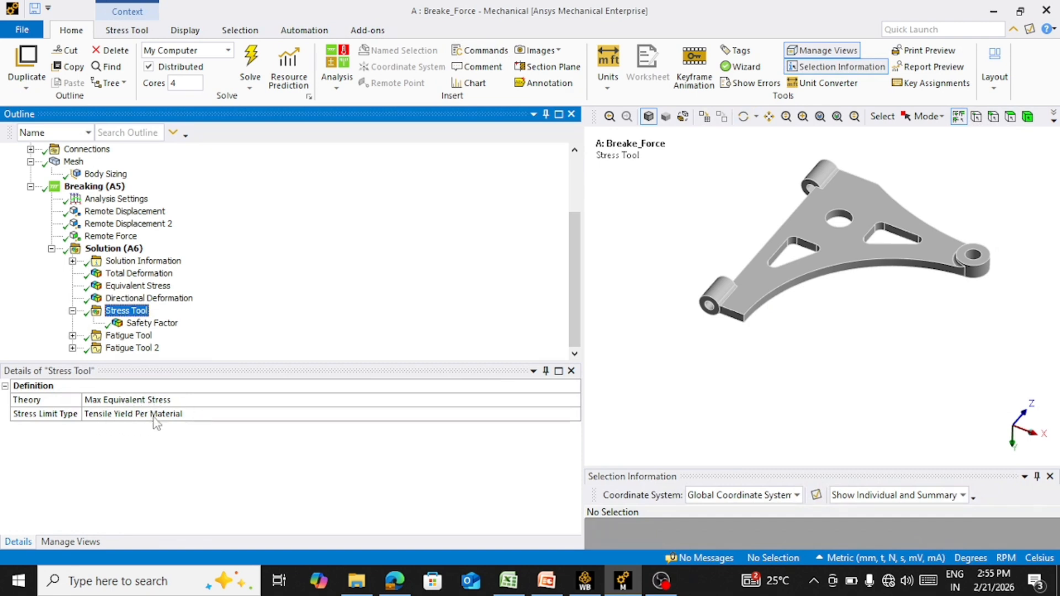
click(140, 324)
drag(858, 292, 886, 276)
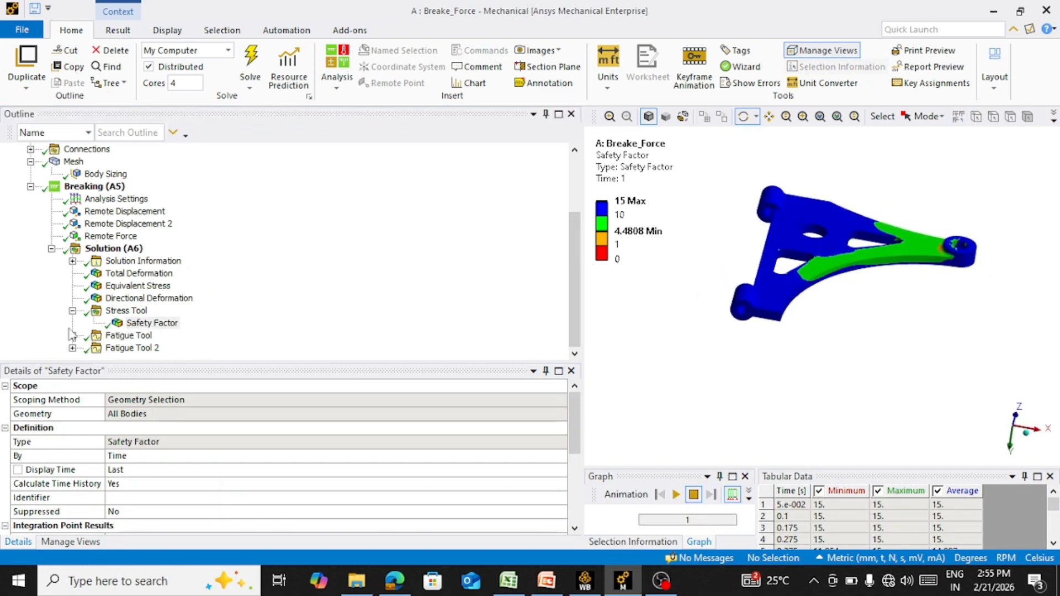
- Expand the first Fatigue Tool, and review its loading type, scale factor, mean stress theory, stress component and life units
click(129, 347)
click(127, 336)
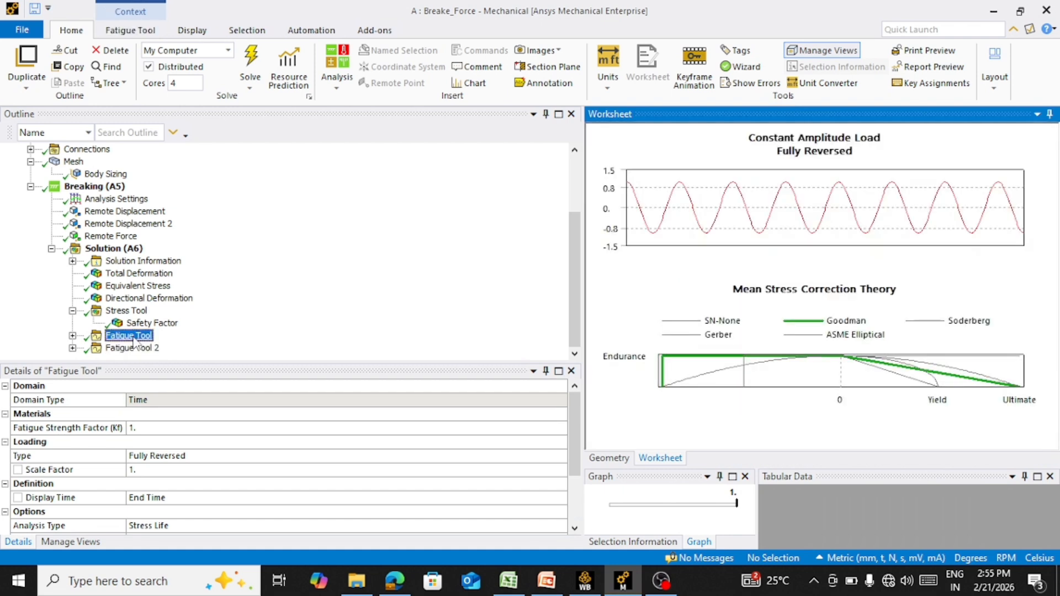
click(73, 335)
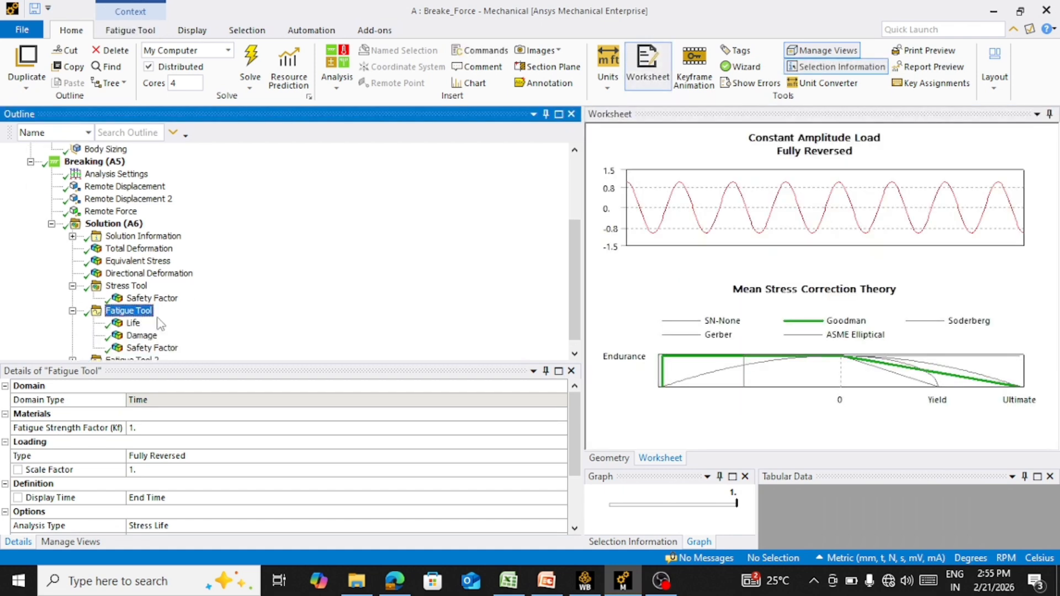
scroll(159, 325, down, 1)
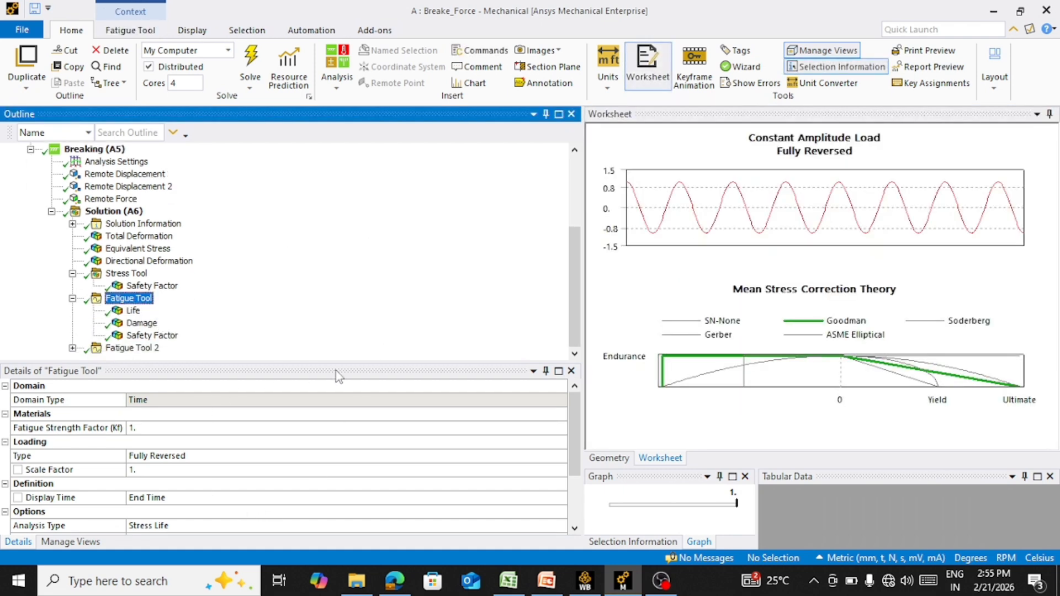
scroll(168, 476, down, 2)
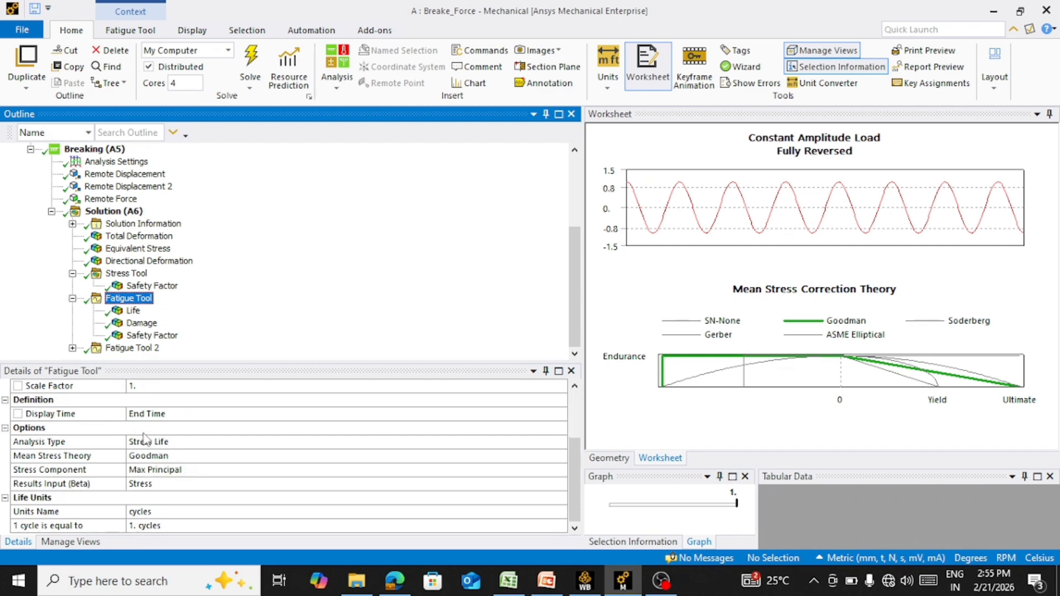
scroll(219, 447, up, 2)
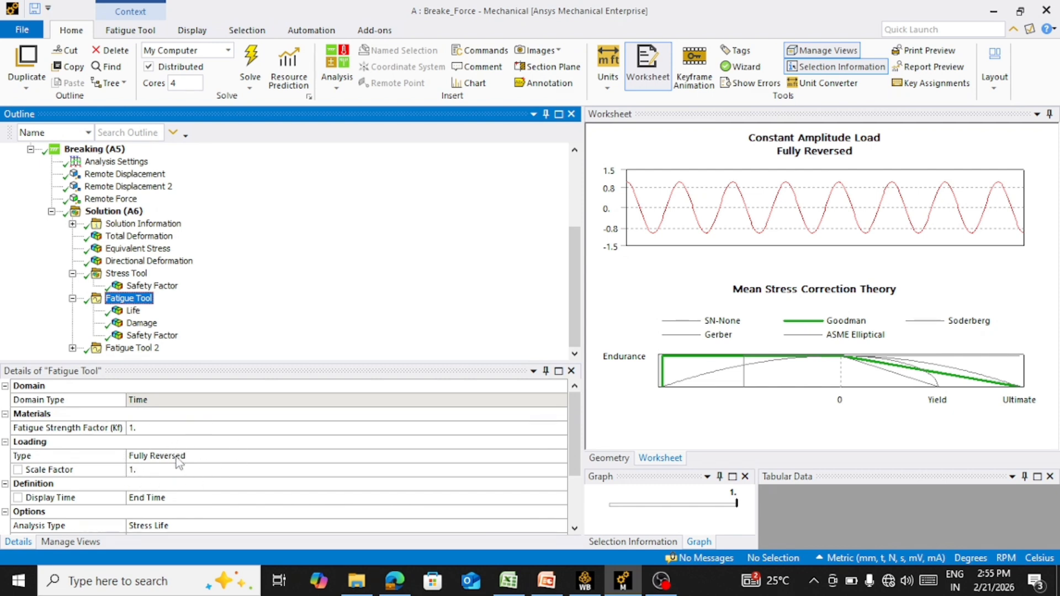
scroll(181, 459, down, 1)
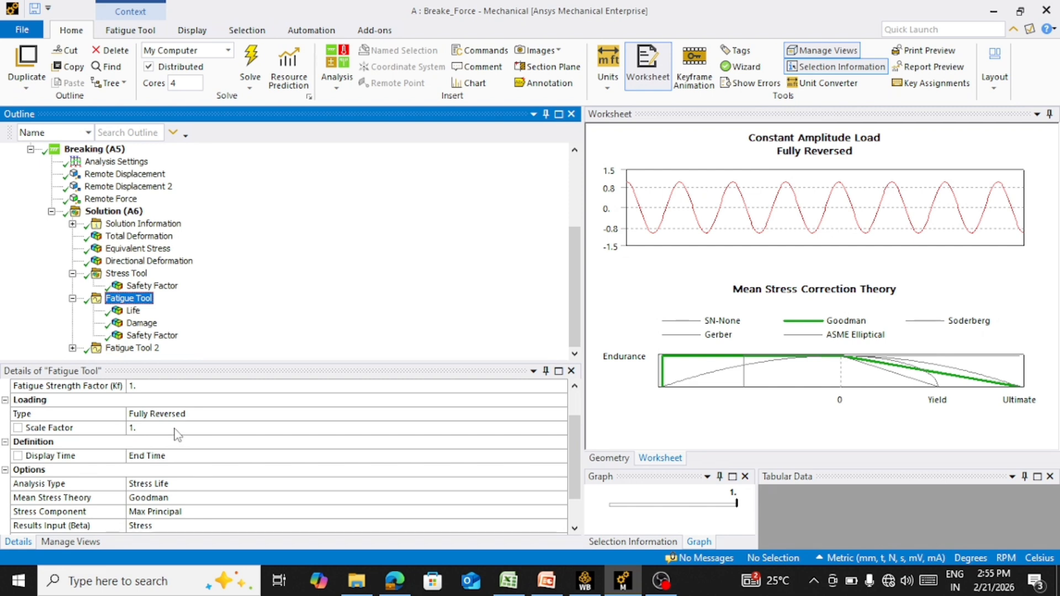
scroll(171, 477, down, 1)
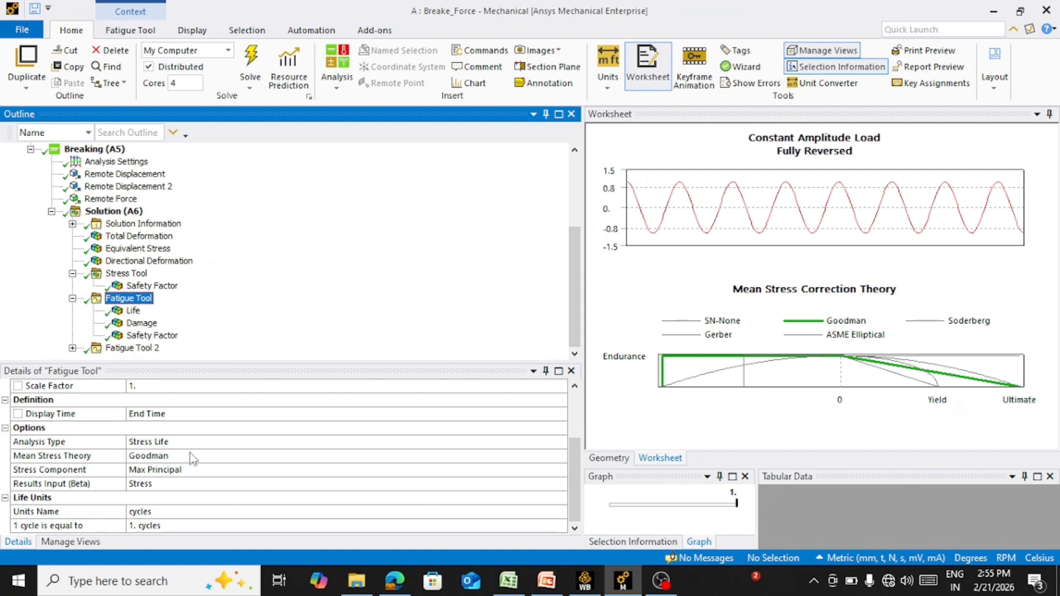
- Review the mean stress theory options available for the first Fatigue Tool, keeping Goodman selected
click(564, 458)
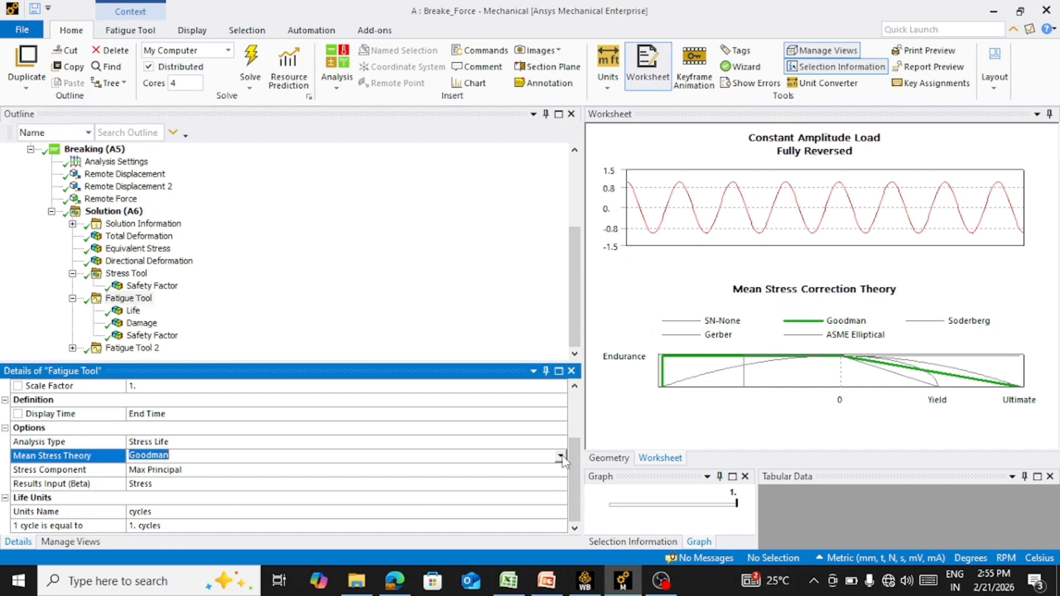
click(560, 456)
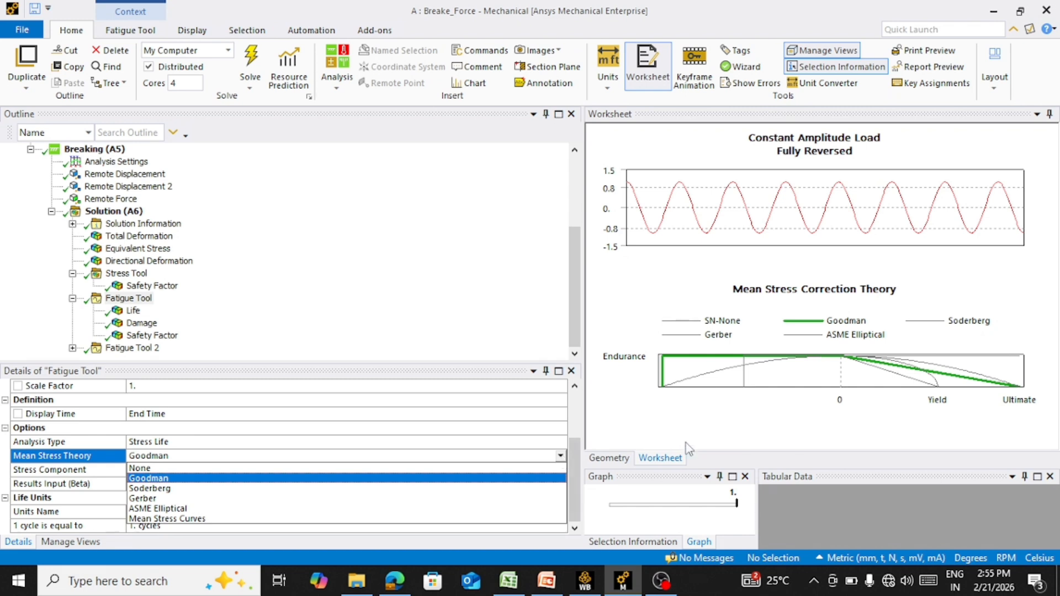
click(708, 432)
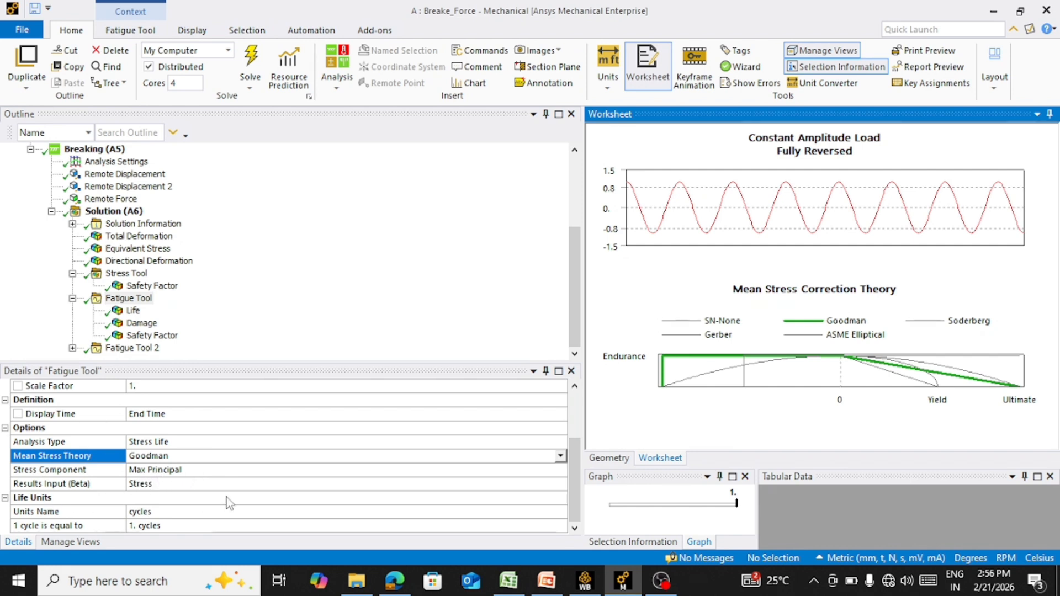
- Display the first Fatigue Tool's Life, Damage and Safety Factor results, and inspect each plot on the control arm
click(133, 310)
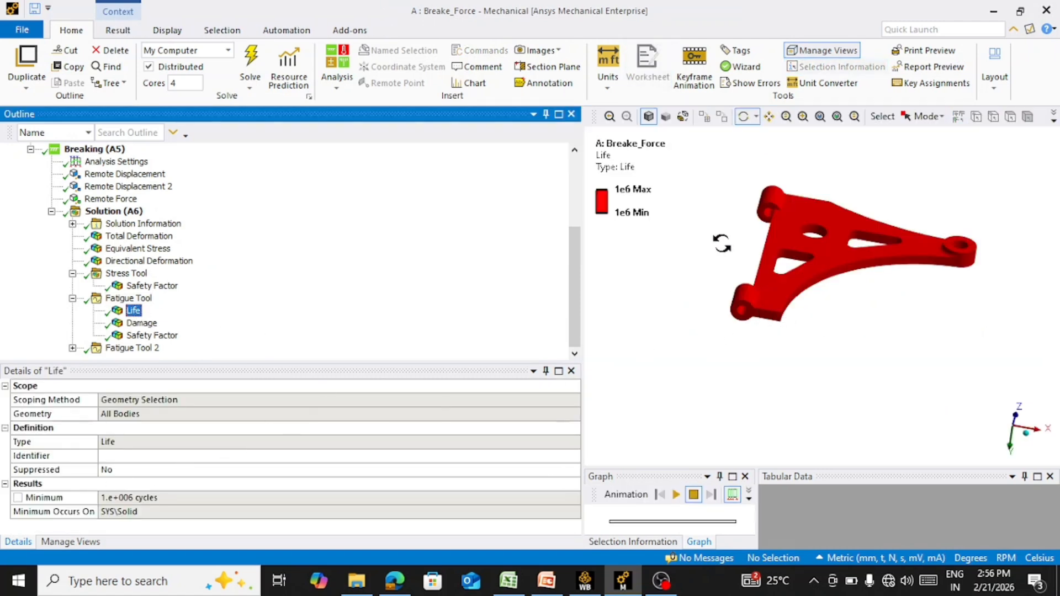
drag(863, 269, 872, 147)
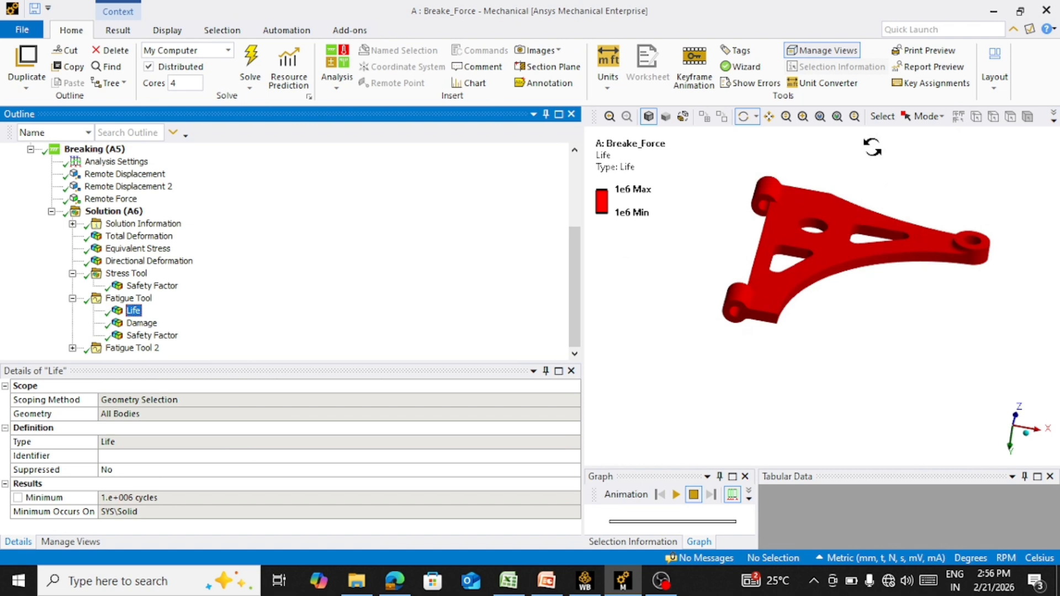
click(819, 117)
click(139, 324)
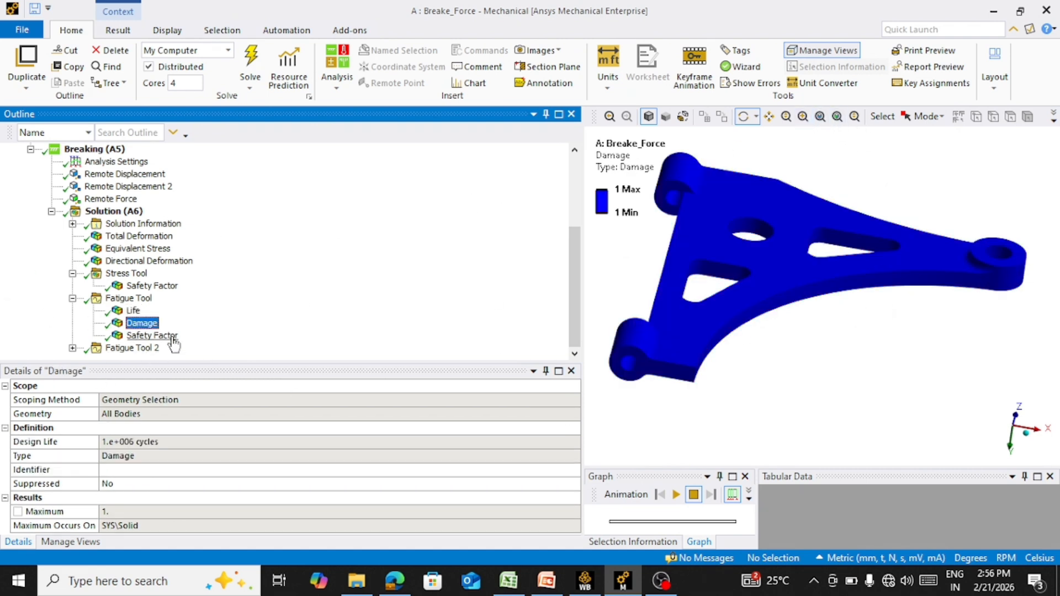
click(148, 335)
drag(1009, 340, 827, 346)
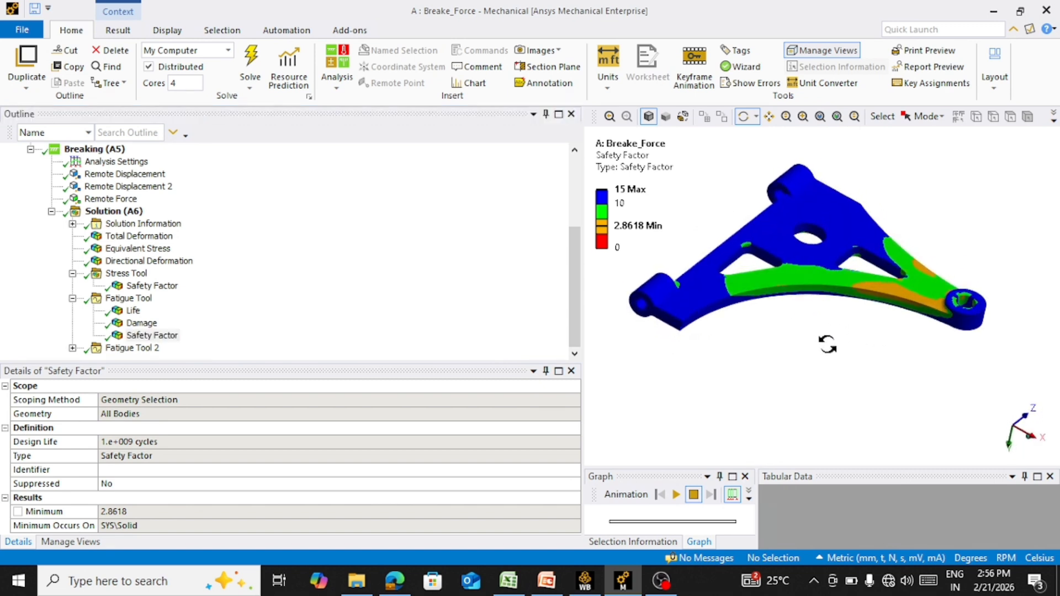
- Expand Fatigue Tool 2, and inspect its Safety Factor and Damage plots on the control arm
click(72, 348)
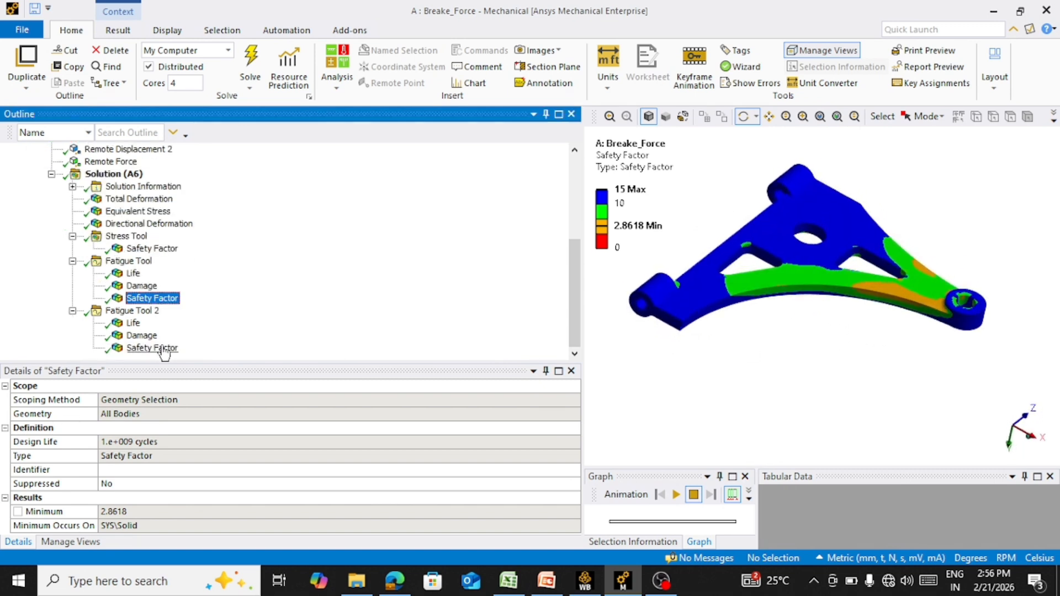
click(166, 349)
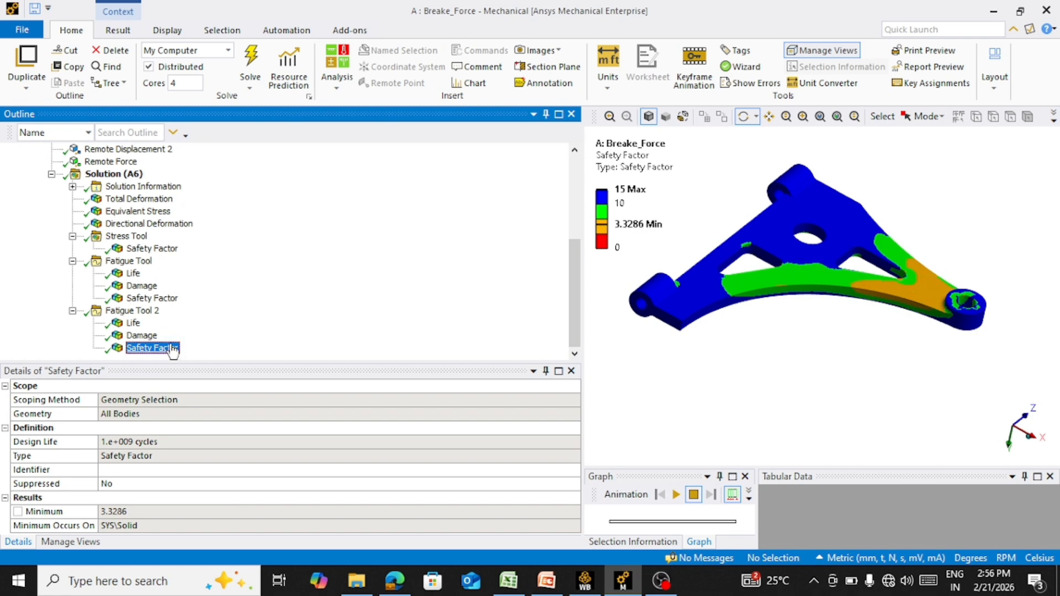
click(149, 337)
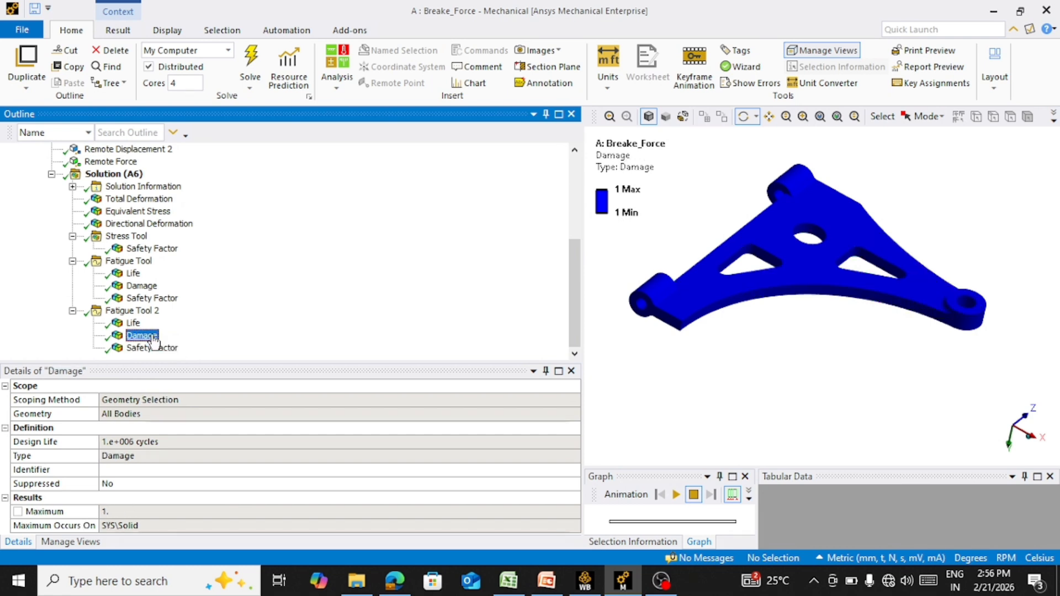
click(155, 349)
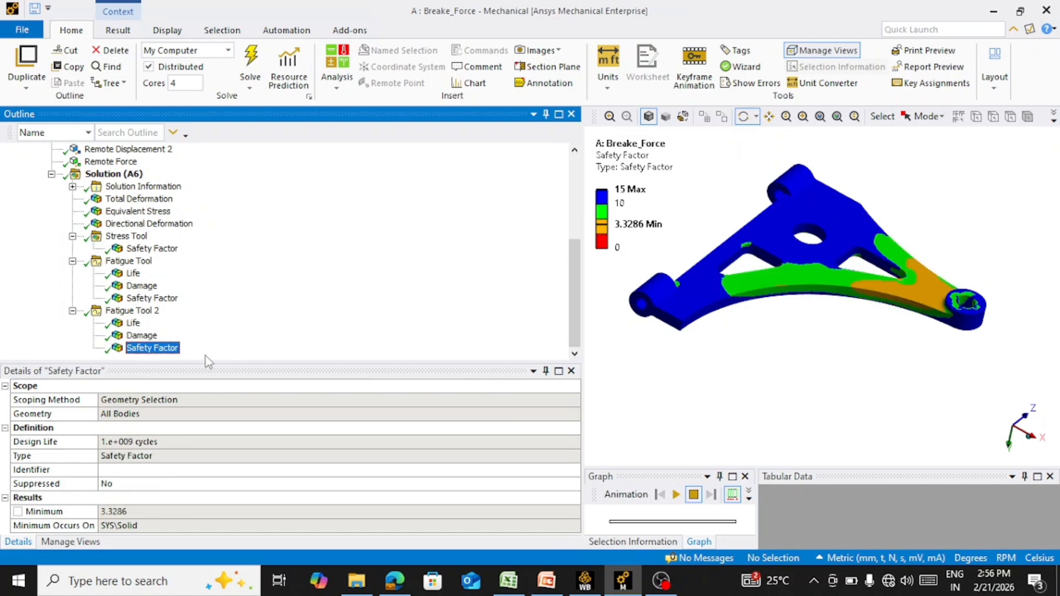
- Clear the generated data of Fatigue Tool 2's Safety Factor, and set its design life to 1e6 cycles
right_click(175, 348)
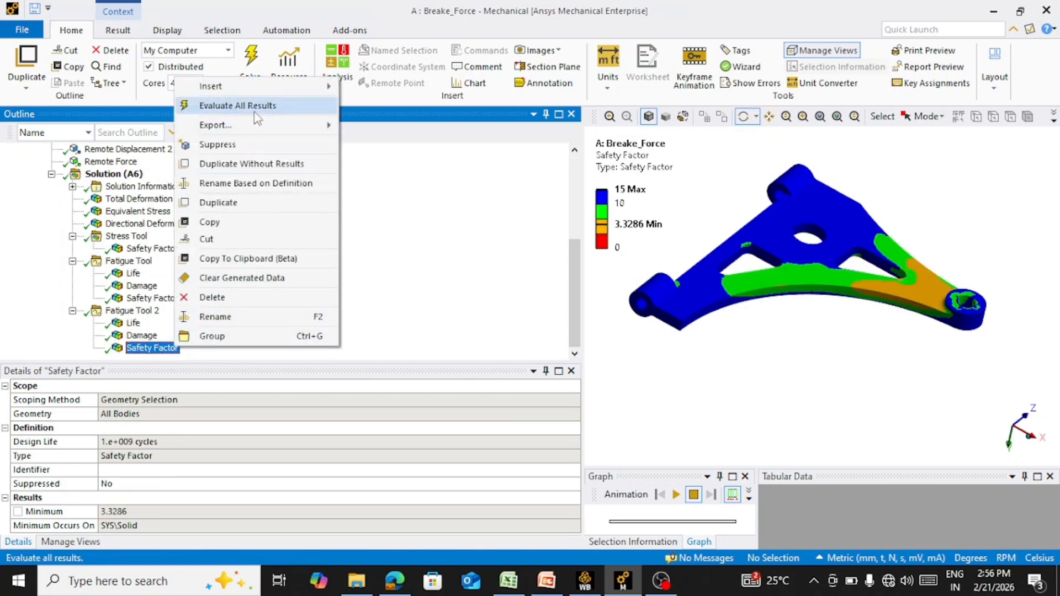
click(228, 278)
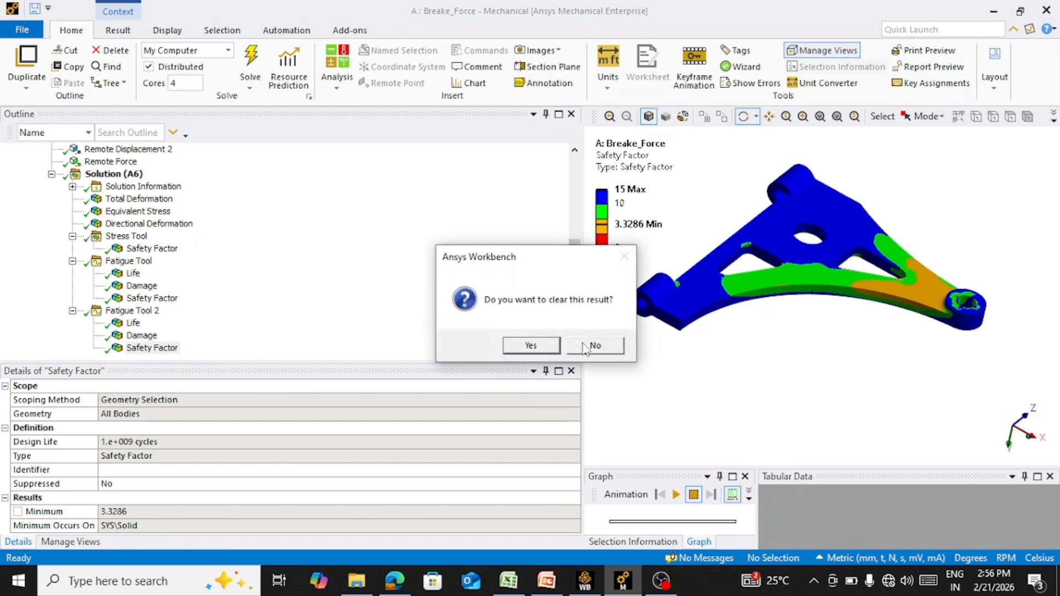
click(531, 346)
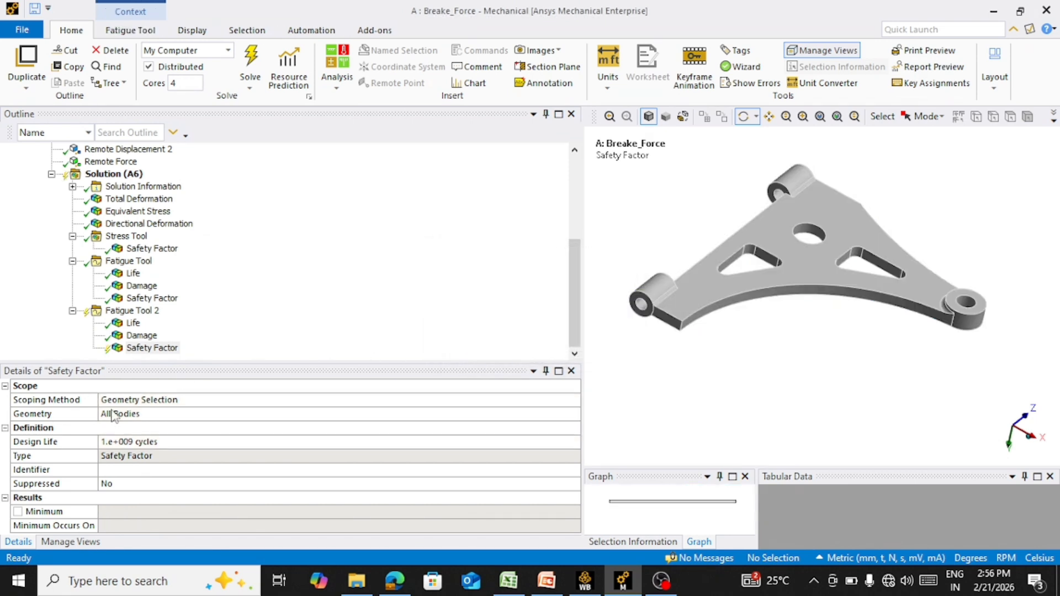
click(108, 445)
click(155, 440)
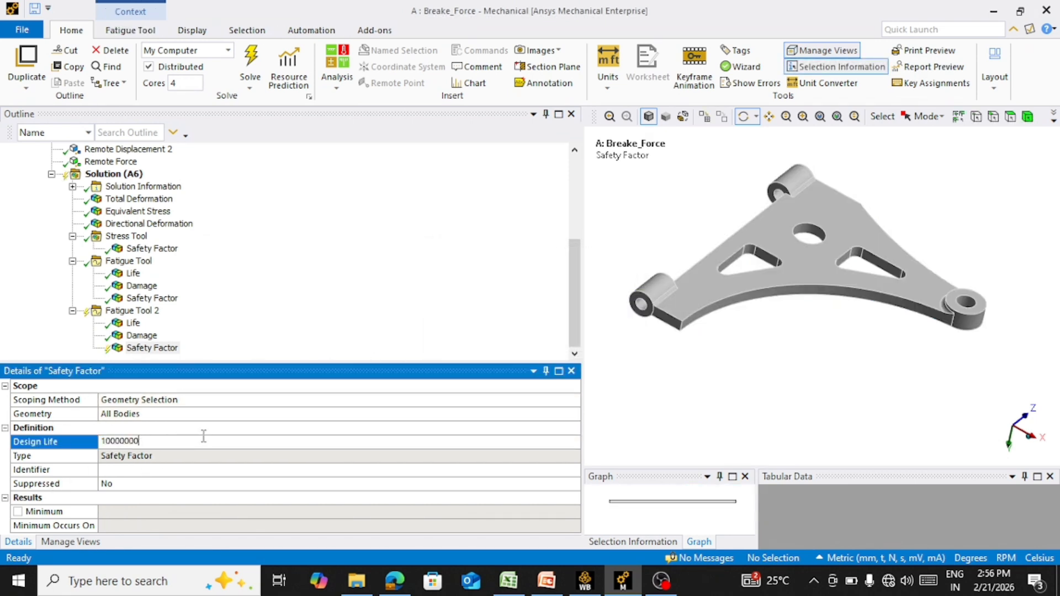
key(BackSpace)
key(Return)
- Re-evaluate Fatigue Tool 2's Safety Factor, and compare its contours with the Stress Tool's Safety Factor plot
right_click(170, 348)
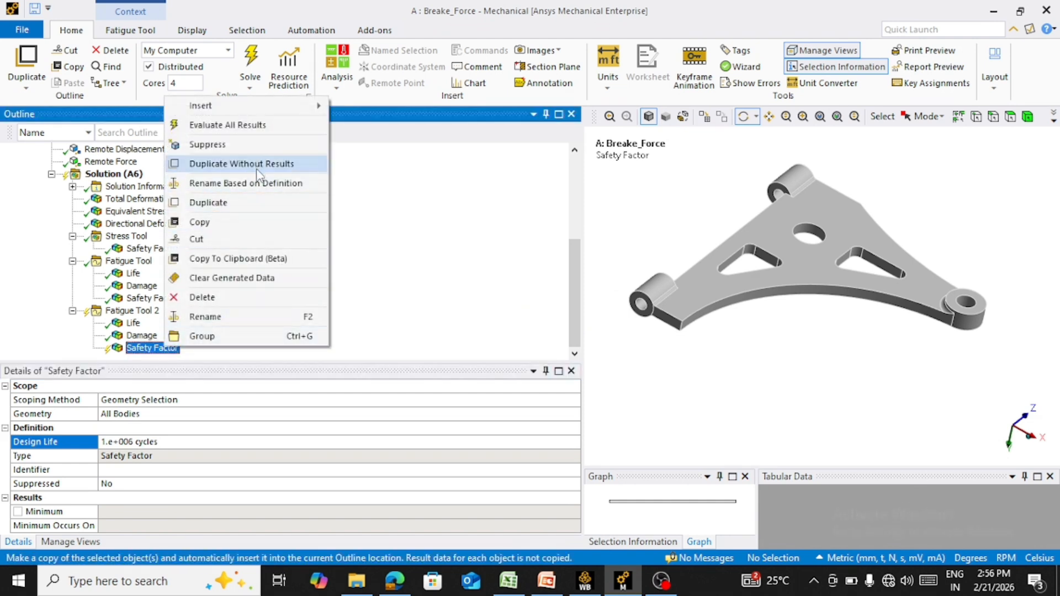
click(337, 149)
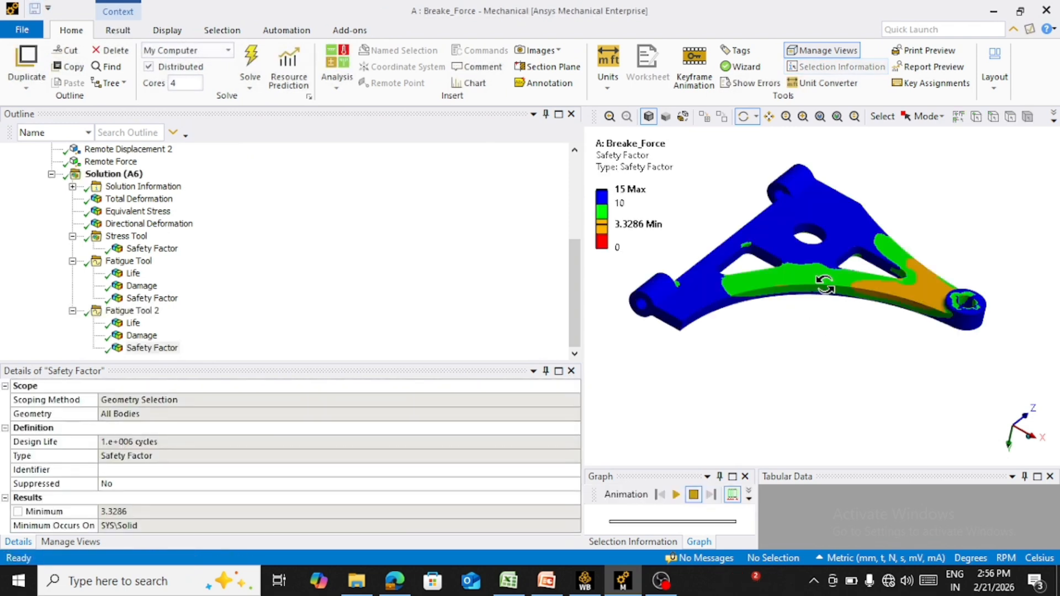
drag(854, 295, 824, 307)
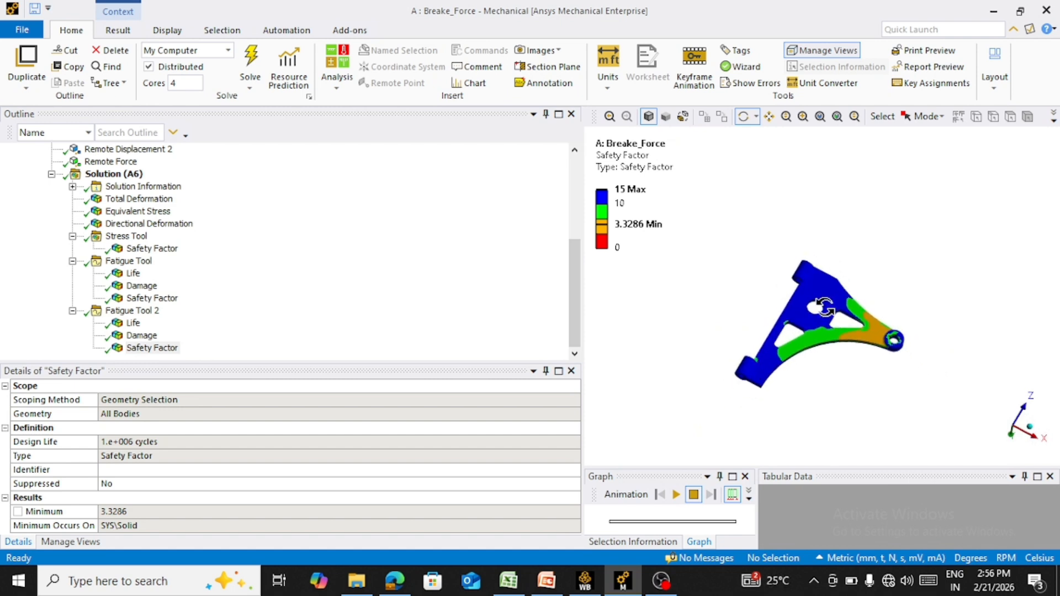
click(168, 250)
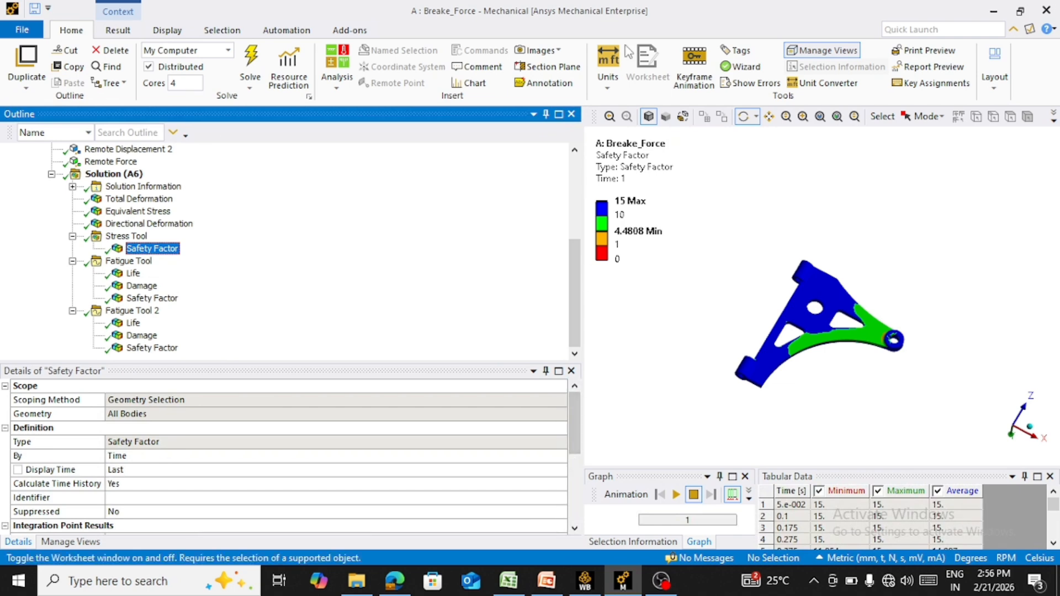
- Switch to the Suspension_Control_Arm_New presentation in PowerPoint, and show the two Results- Breaking slides as a slide show
click(546, 581)
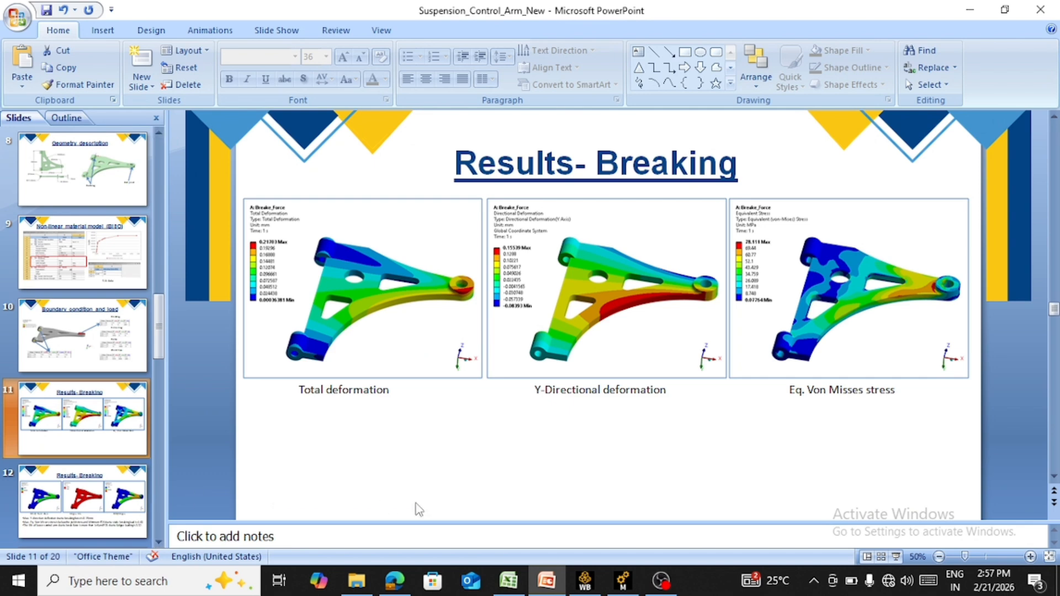
click(896, 557)
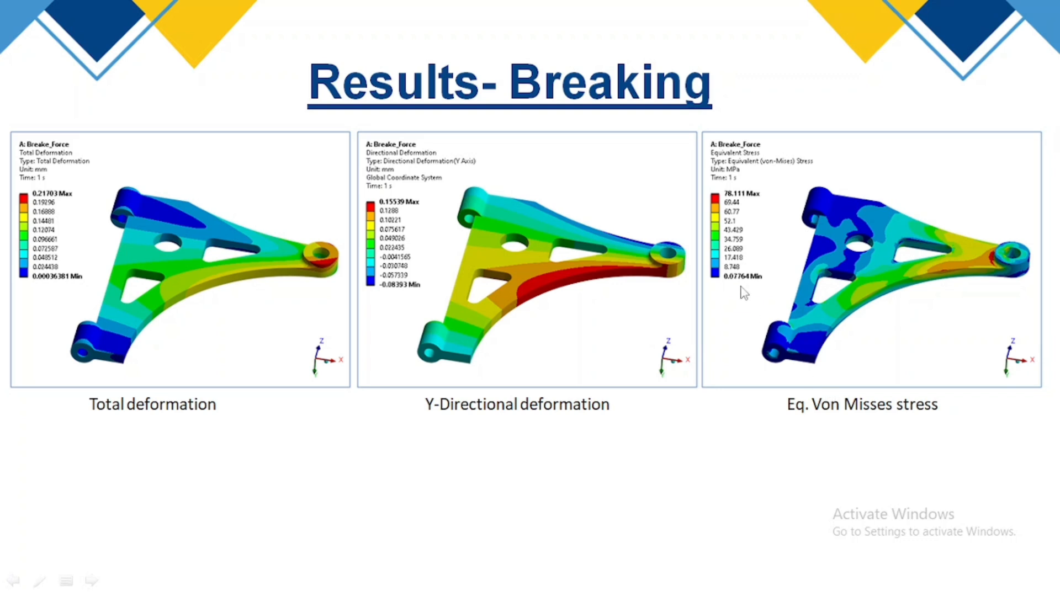
click(748, 201)
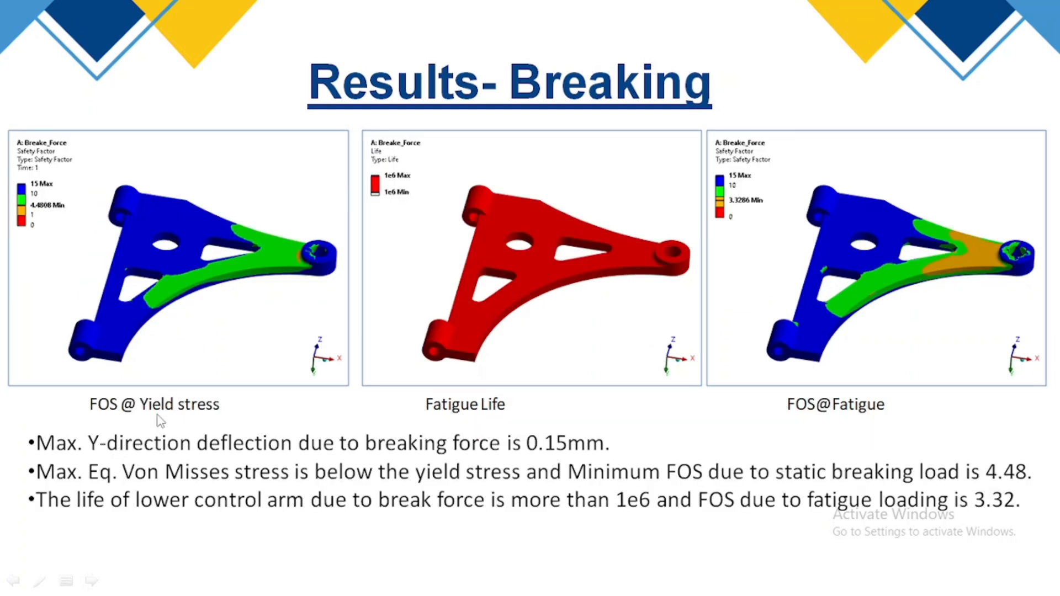